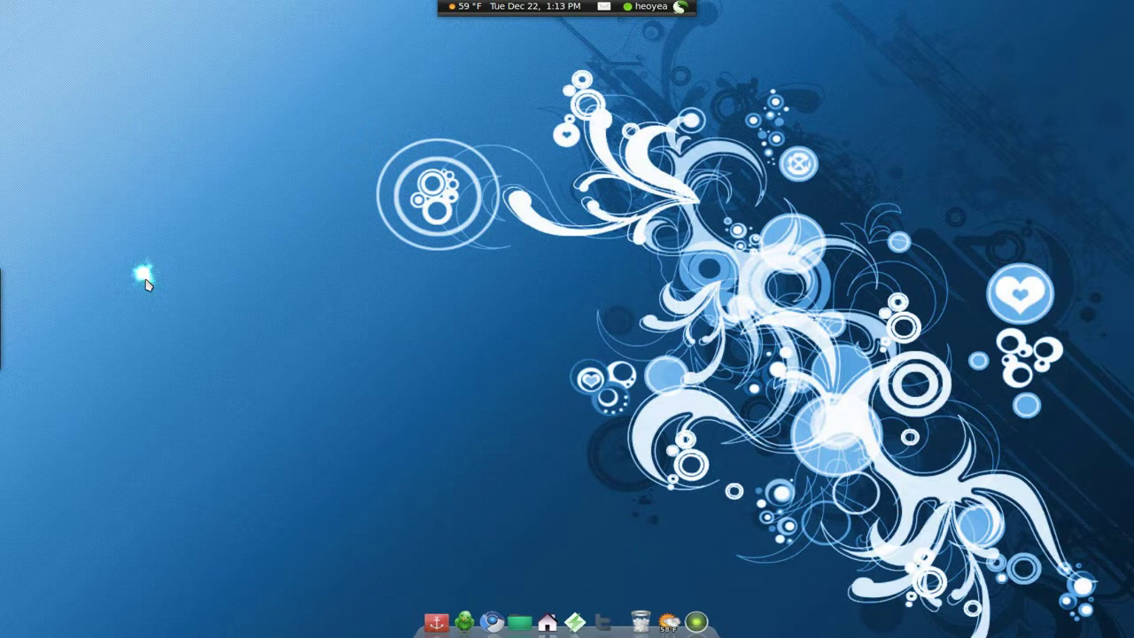
Launch TVAnts by searching for "tv" in the desktop application launcher
key("super+space")
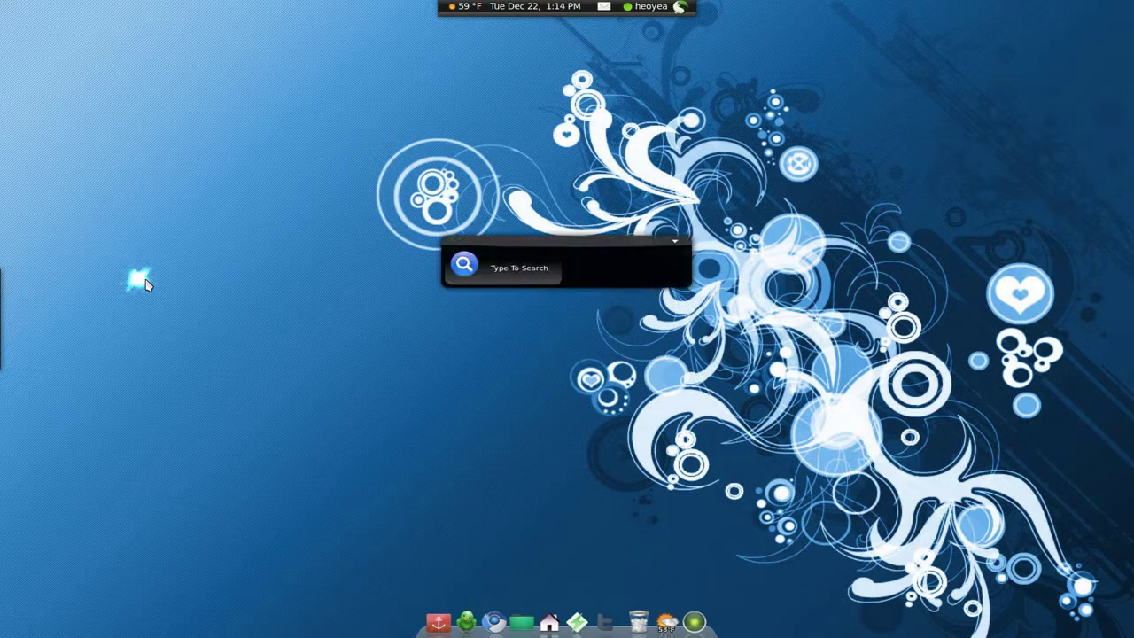
type("tv")
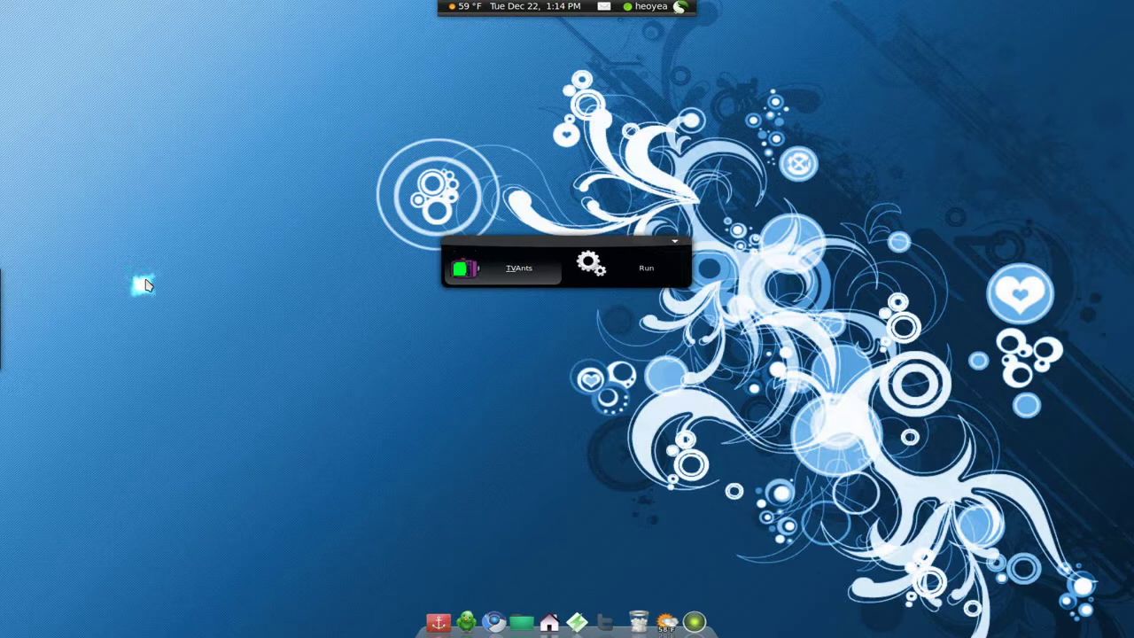
key("Return")
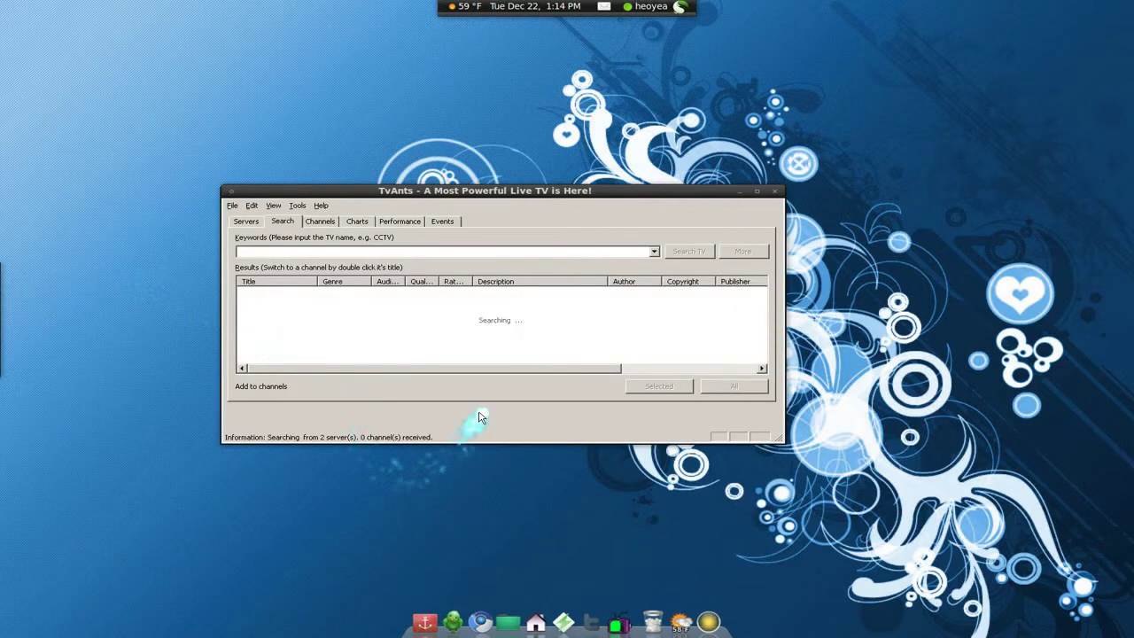
Show the server list, tile the window to the left half of the screen, and widen the Server Name column
left_click(246, 221)
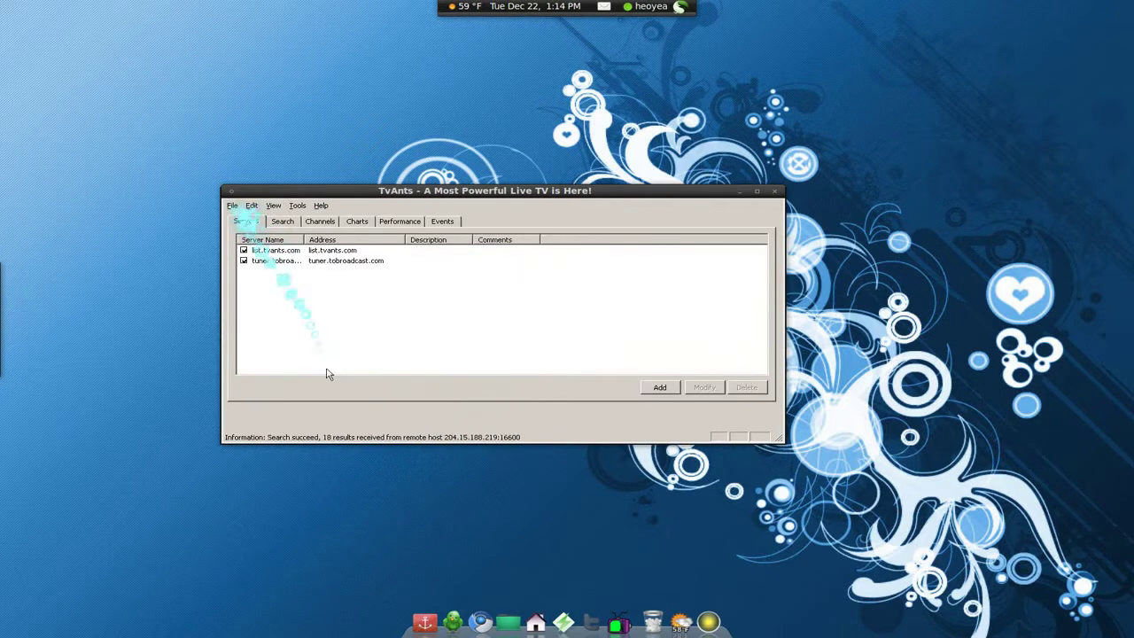
key("super+Left")
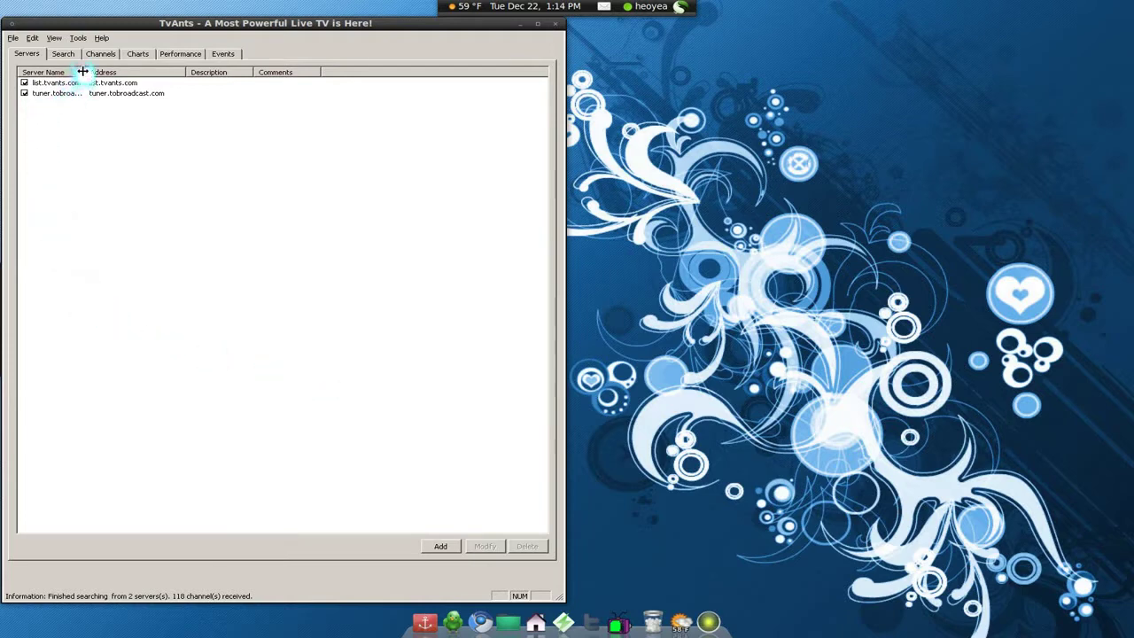
left_click_drag(83, 71, 129, 72)
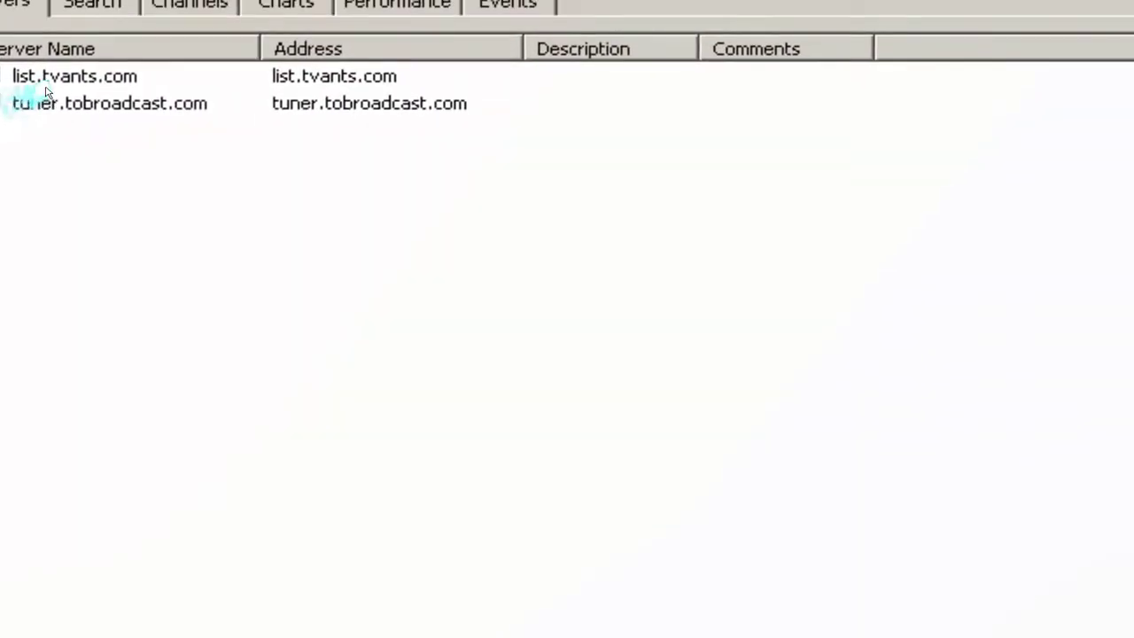
Check the two listed servers, reviewing the name and address settings of tuner.tobroadcast.com without editing them
left_click(43, 78)
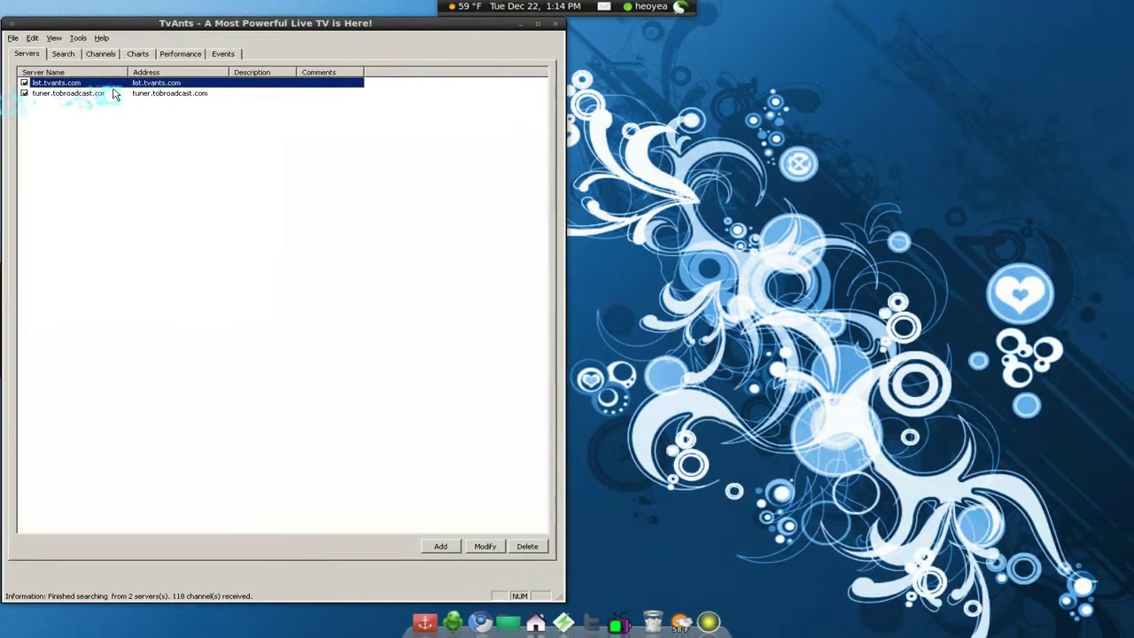
left_click(266, 86)
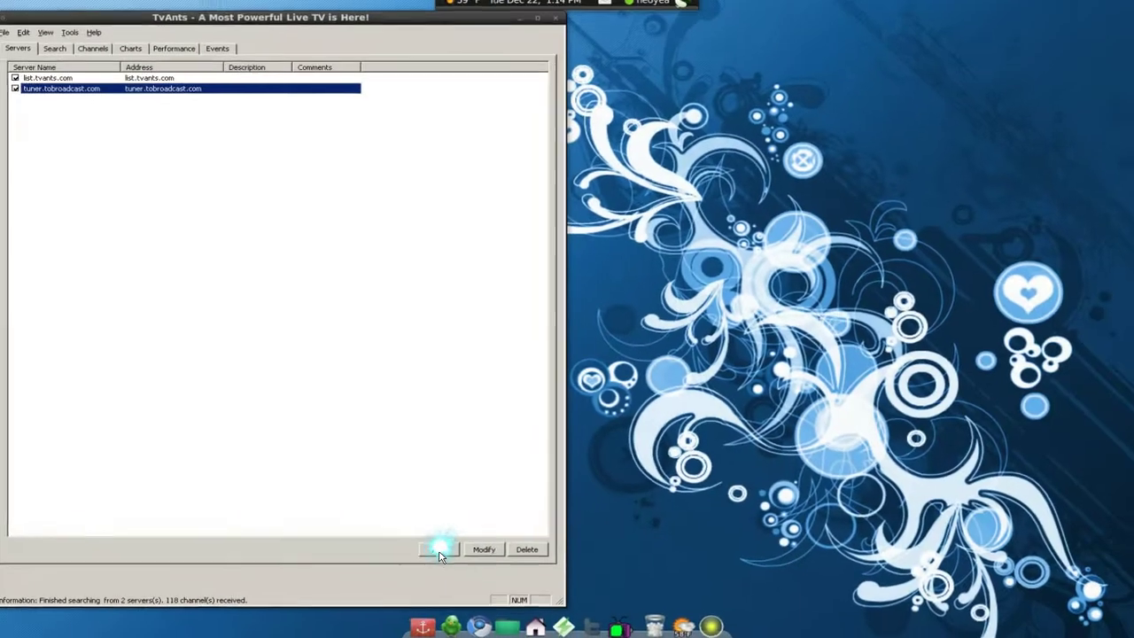
left_click(484, 549)
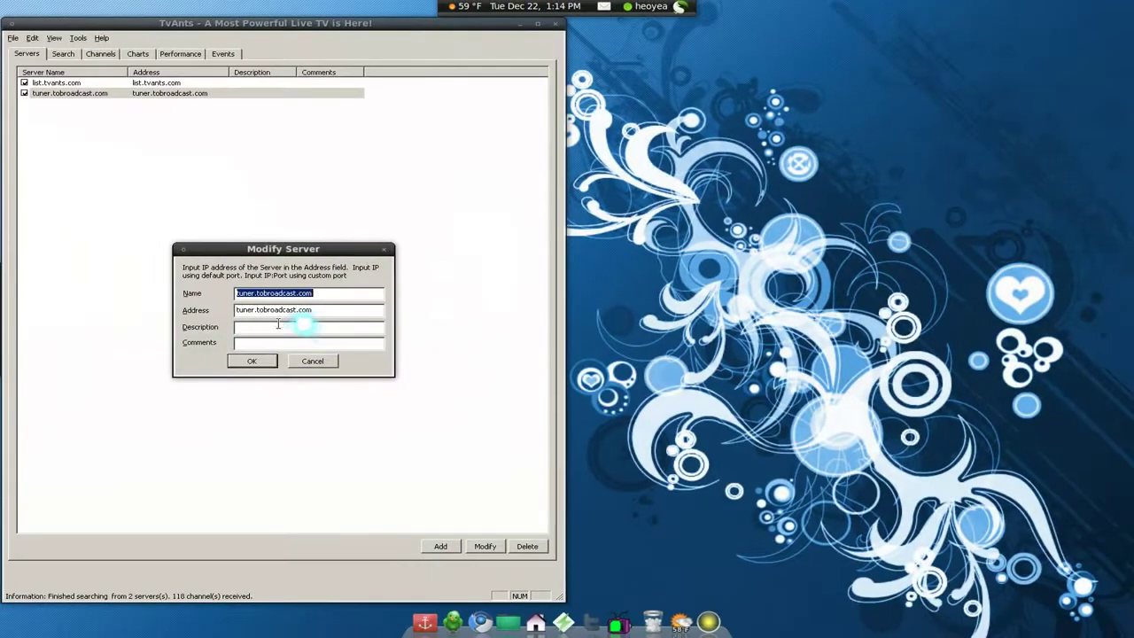
left_click(252, 361)
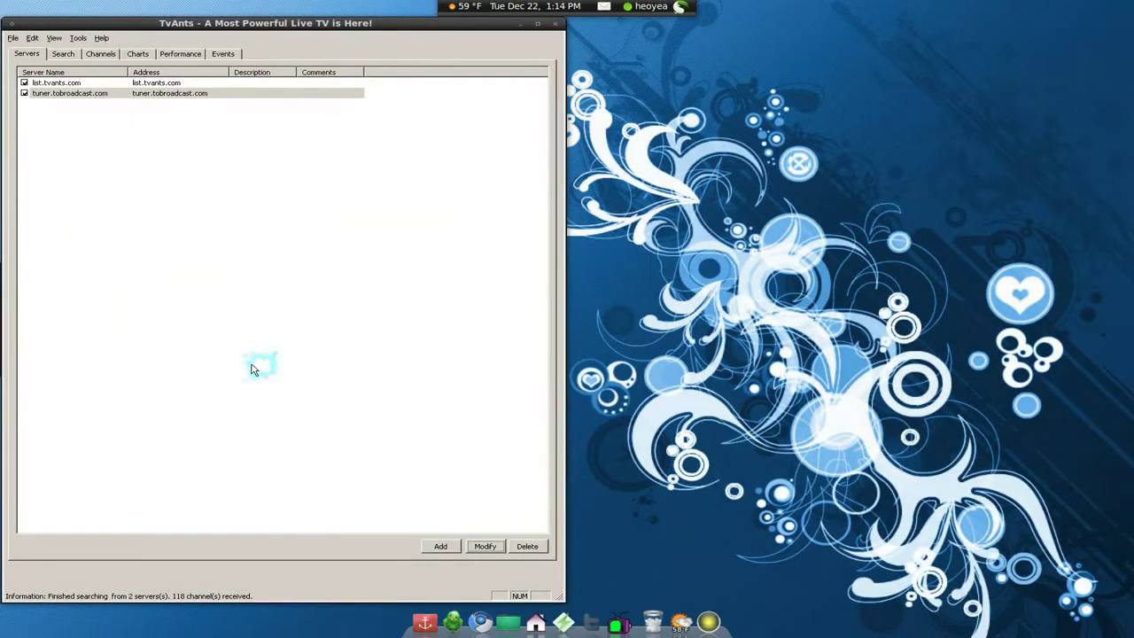
Show the channel search results and load more of them with no keyword
left_click(63, 55)
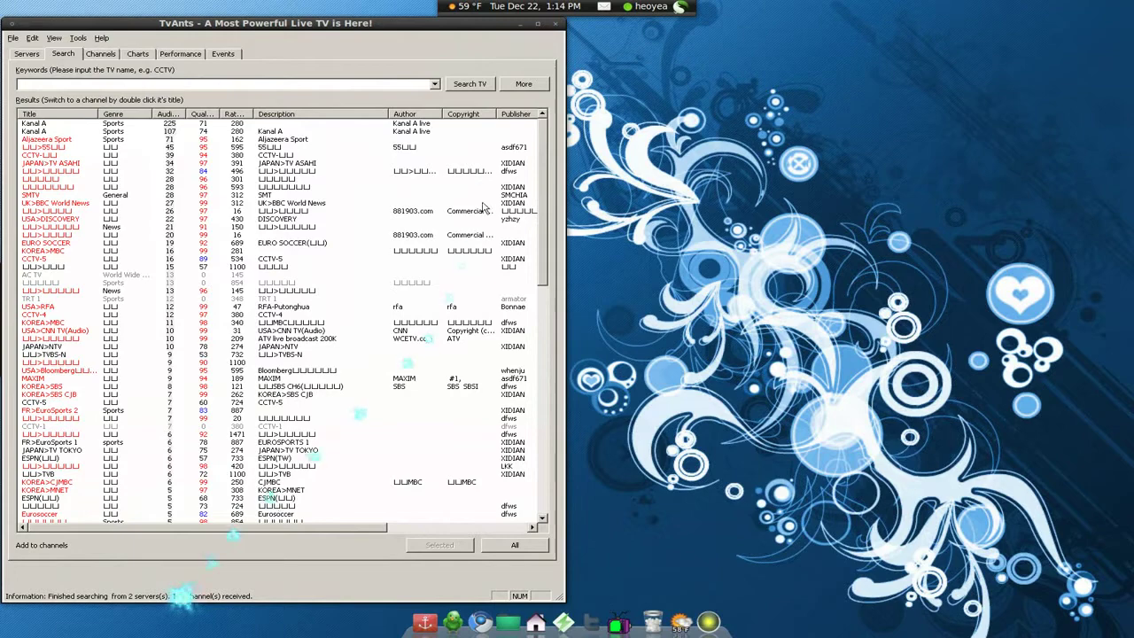
left_click(518, 84)
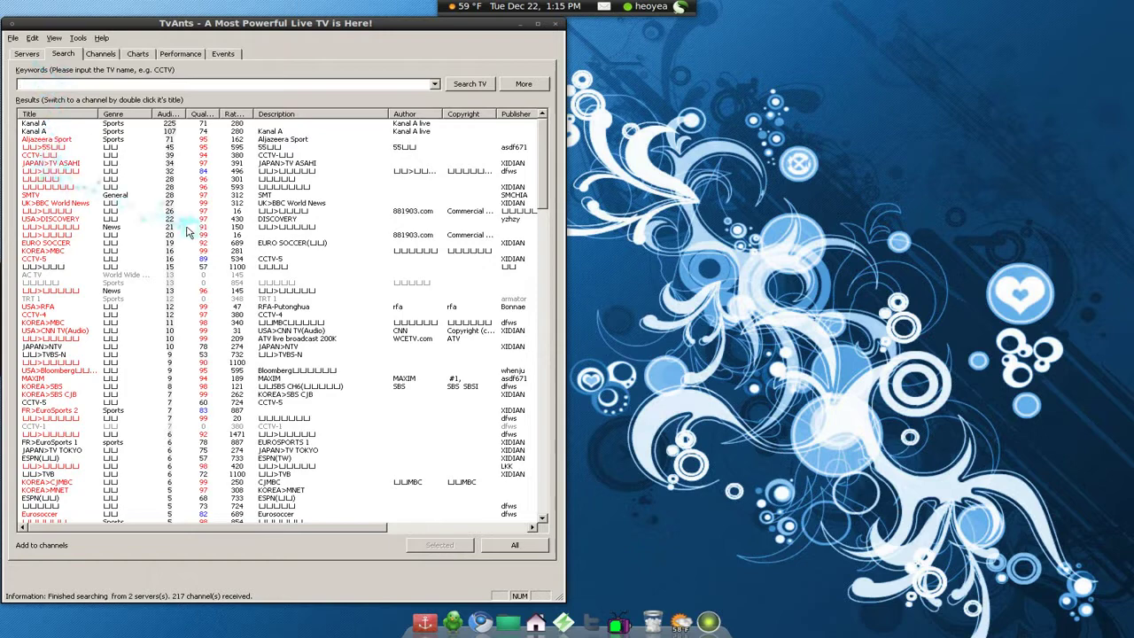
Add UK>UK MOIVES from the search results to the channels and decline opening it in the default player
scroll(173, 261, "down", 3)
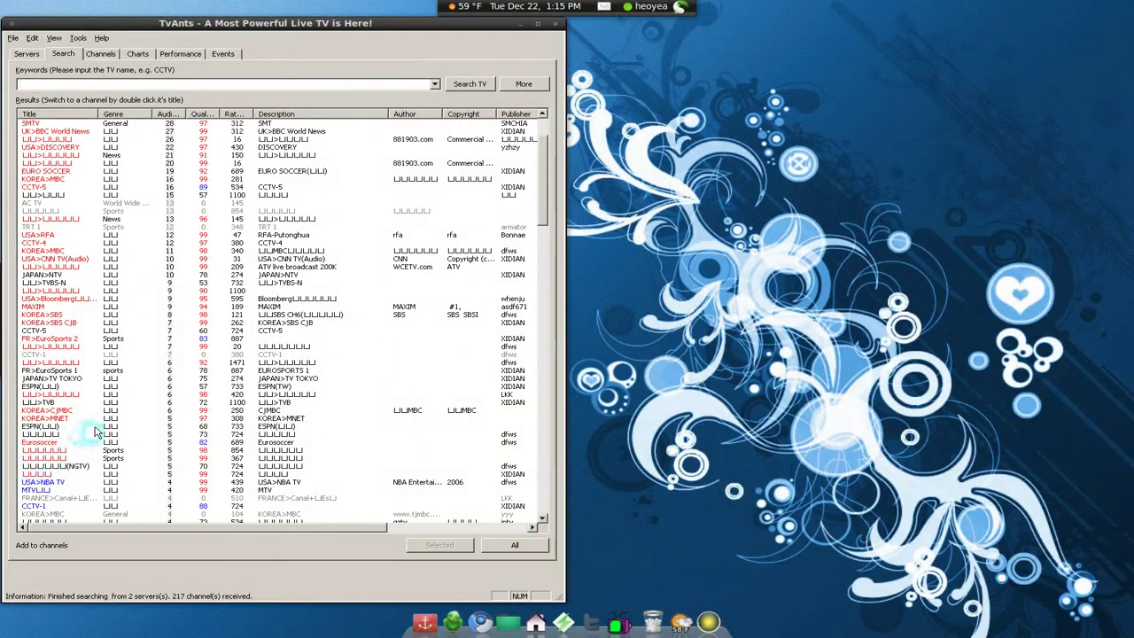
scroll(113, 372, "up", 2)
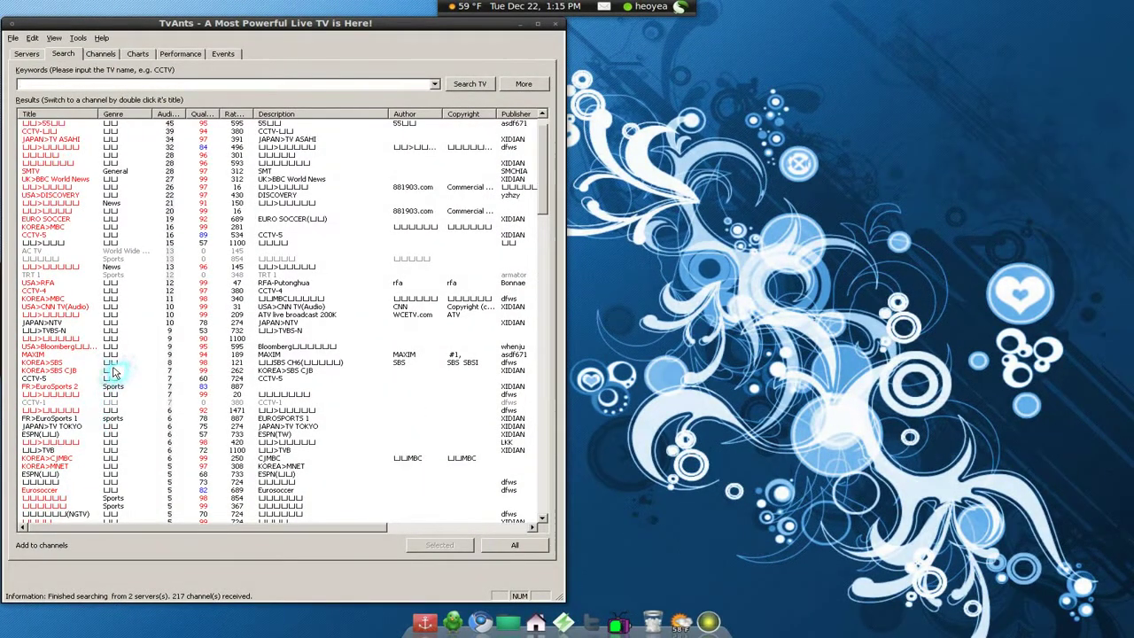
scroll(113, 372, "down", 4)
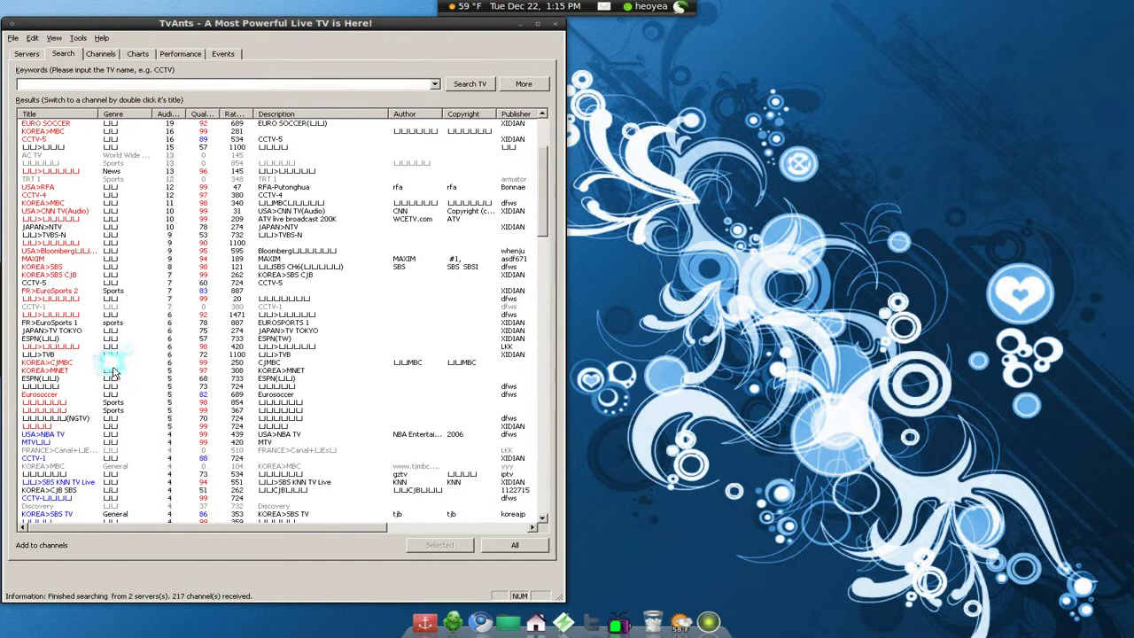
scroll(113, 372, "down", 11)
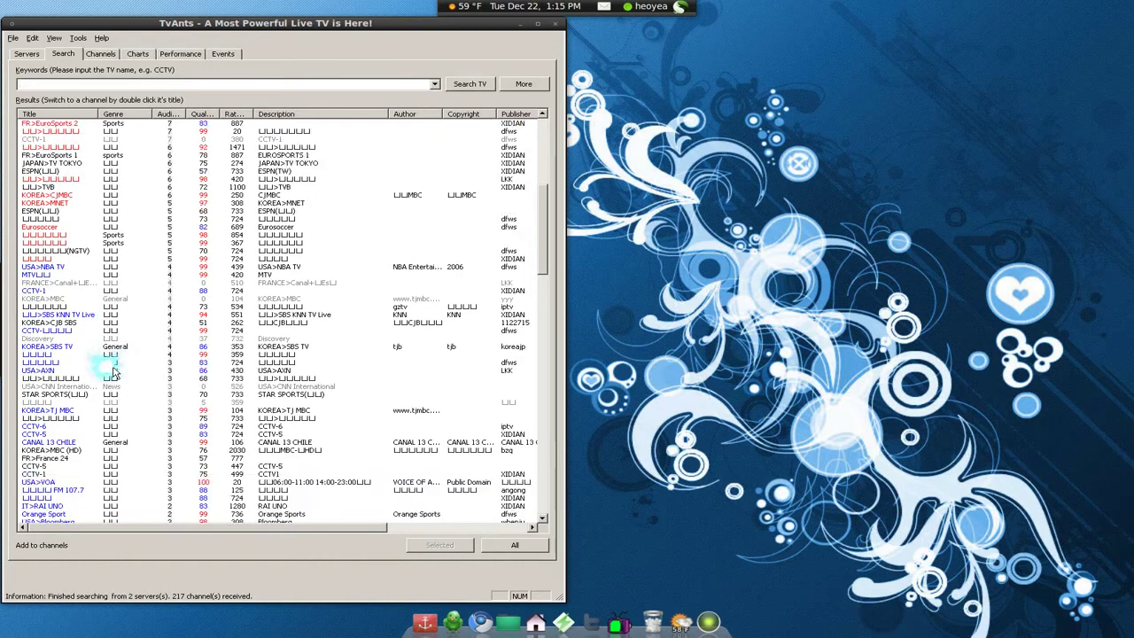
scroll(112, 372, "down", 3)
scroll(112, 372, "down", 3)
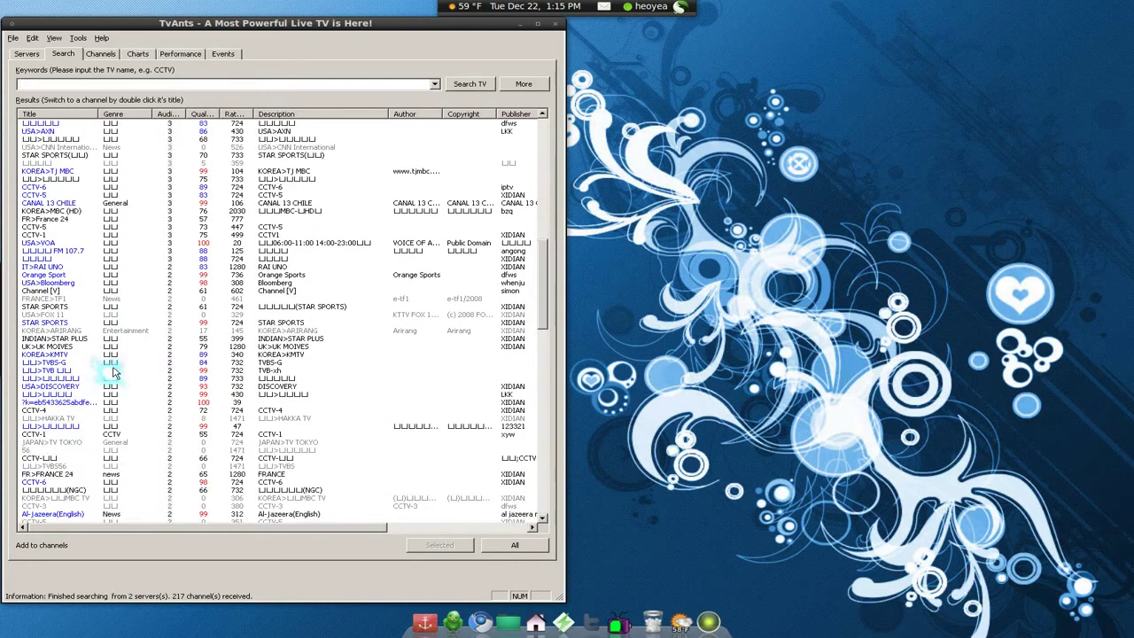
scroll(113, 372, "down", 5)
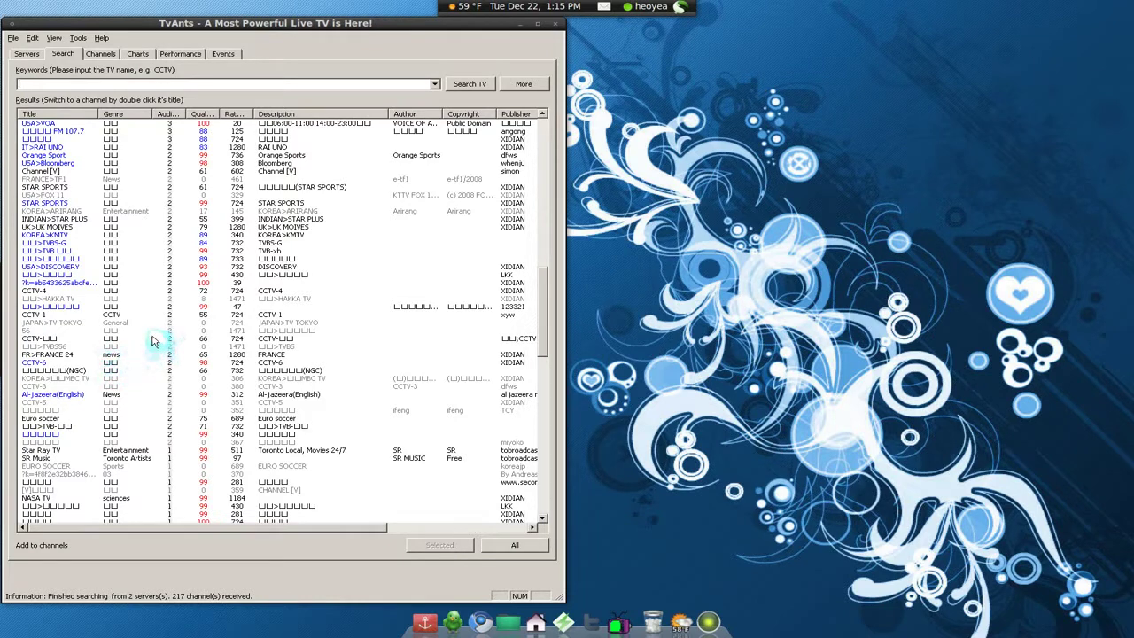
left_click(109, 228)
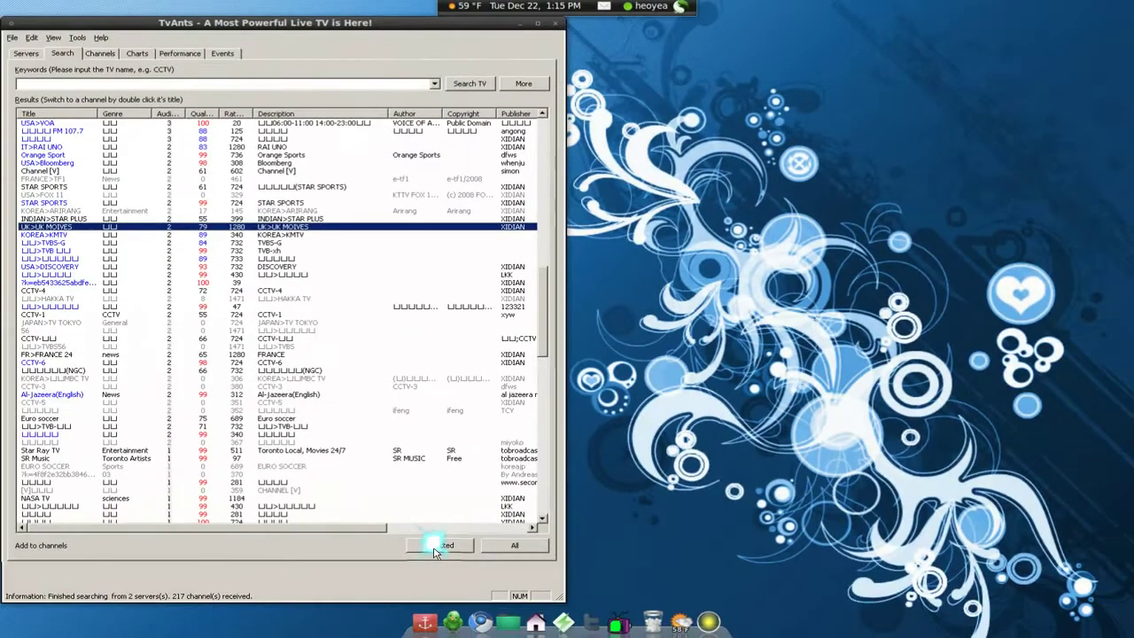
left_click(434, 549)
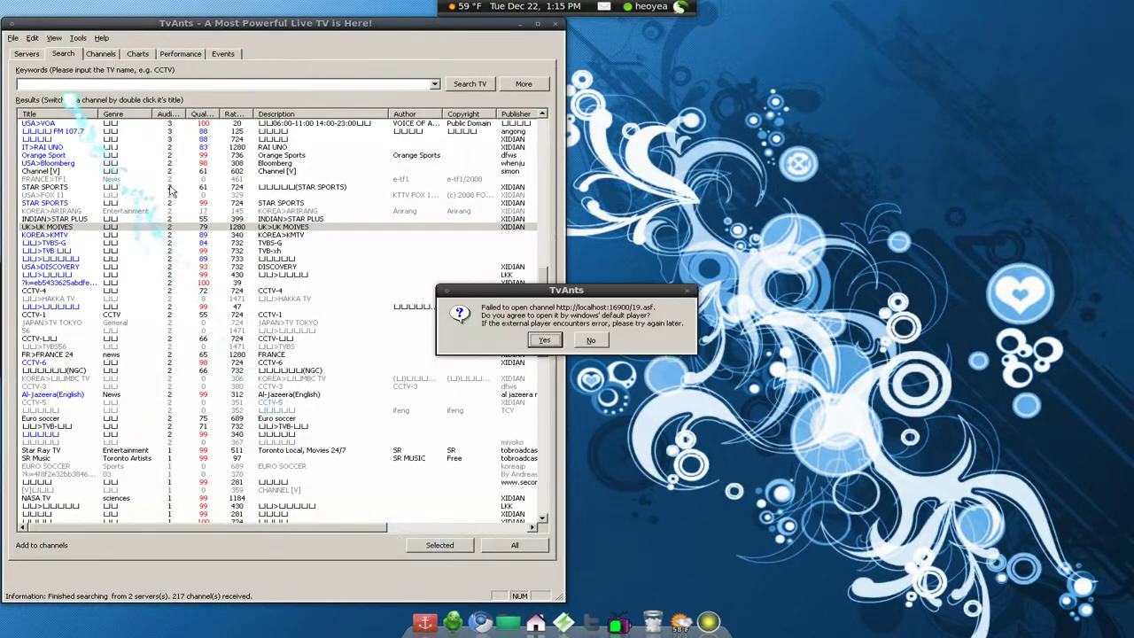
left_click(596, 340)
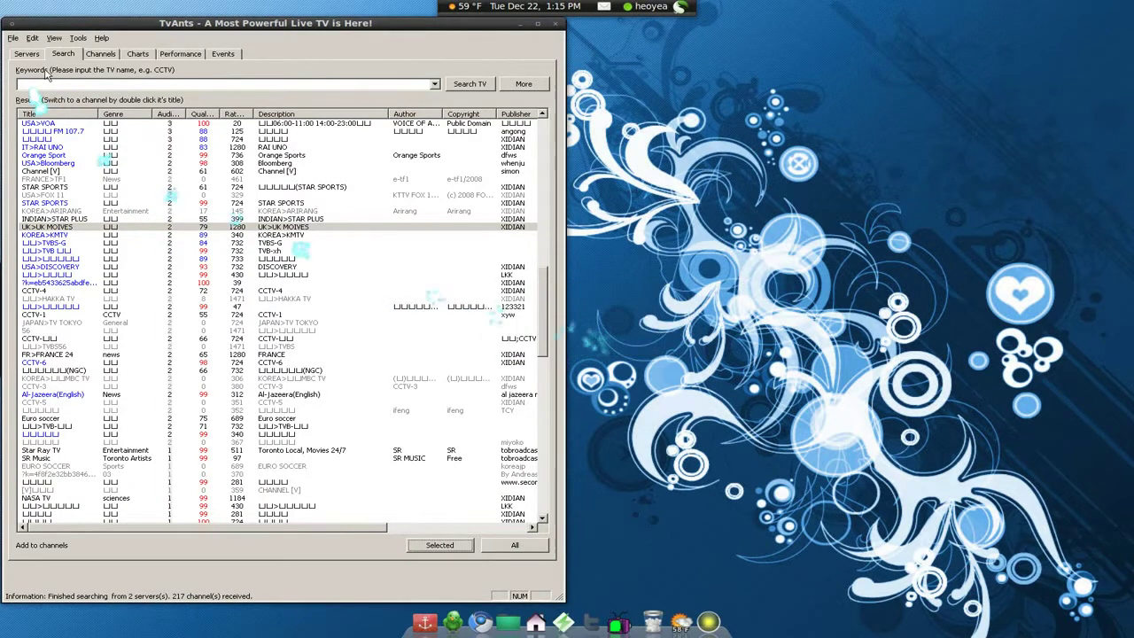
Show the added channels and select UK>UK MOIVES to check its buffering
left_click(95, 54)
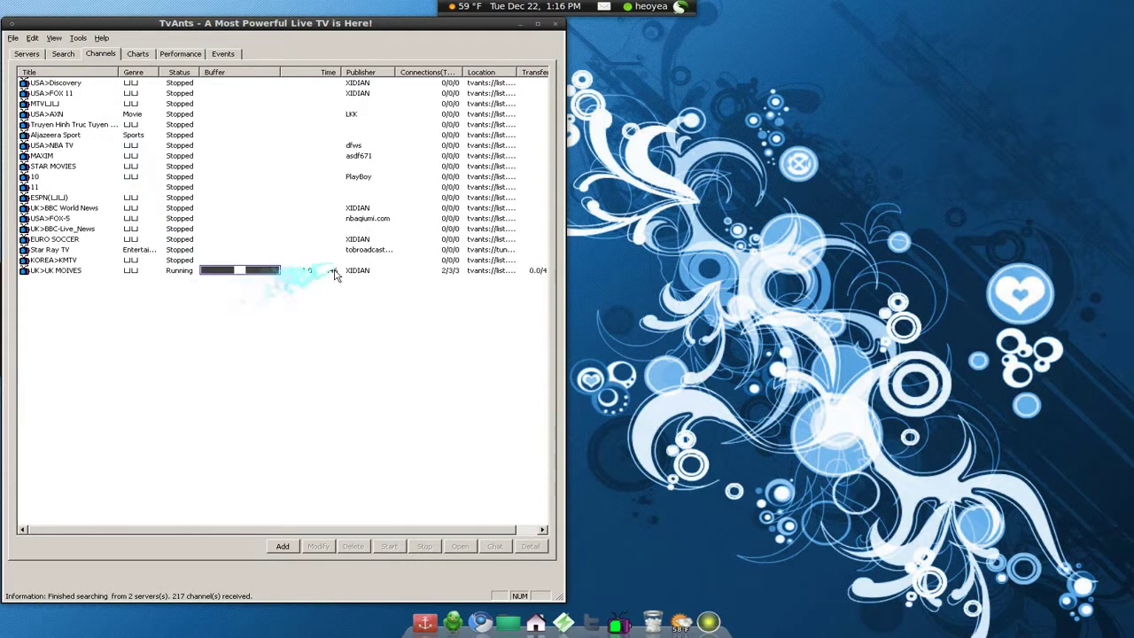
left_click(236, 272)
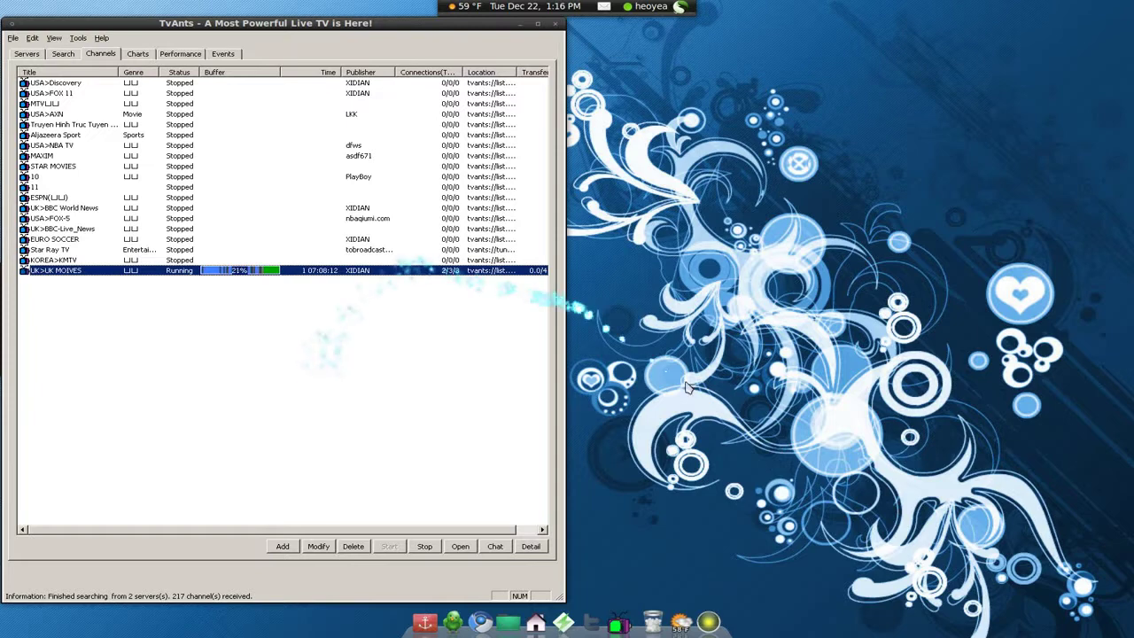
Launch VLC media player and move its window clear of the TvAnts window
key("super+space")
type("vl")
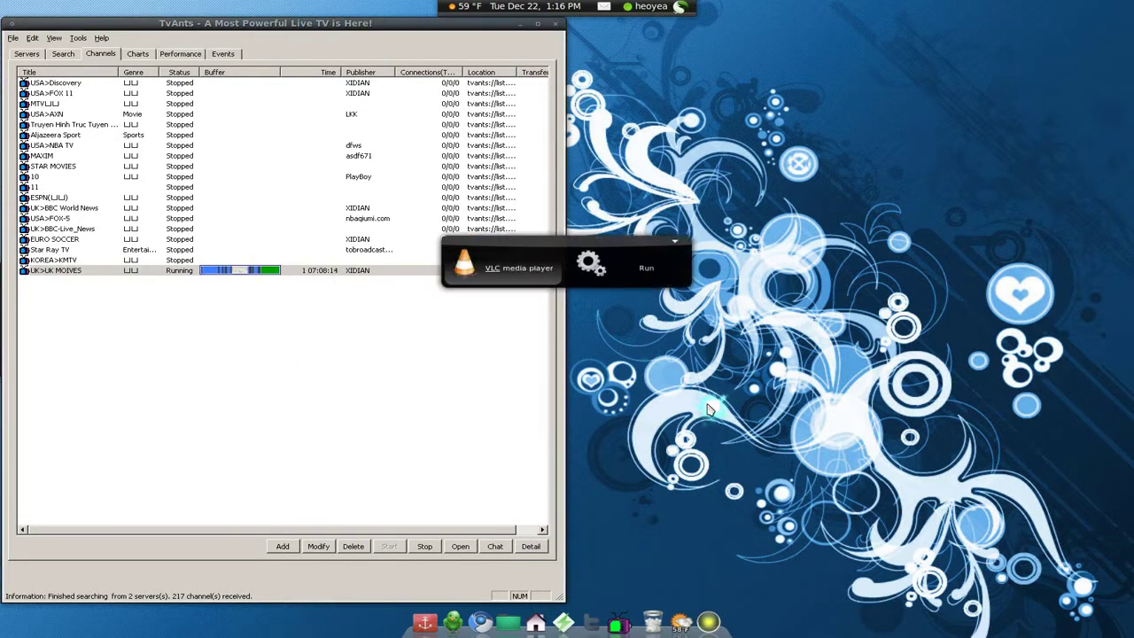
key("Return")
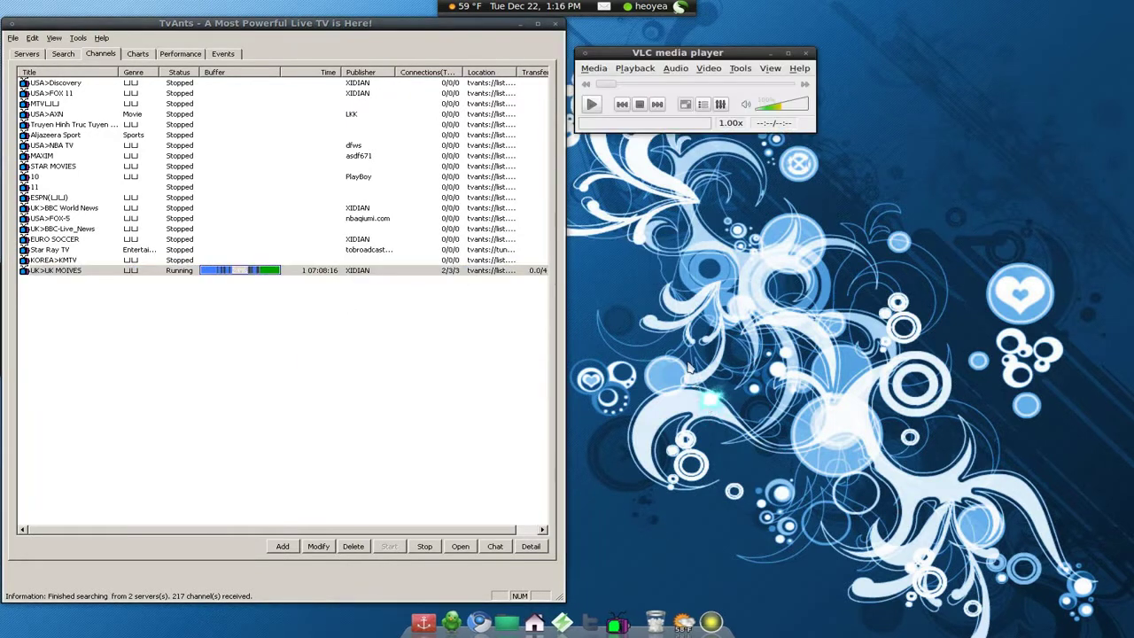
left_click_drag(724, 57, 812, 47)
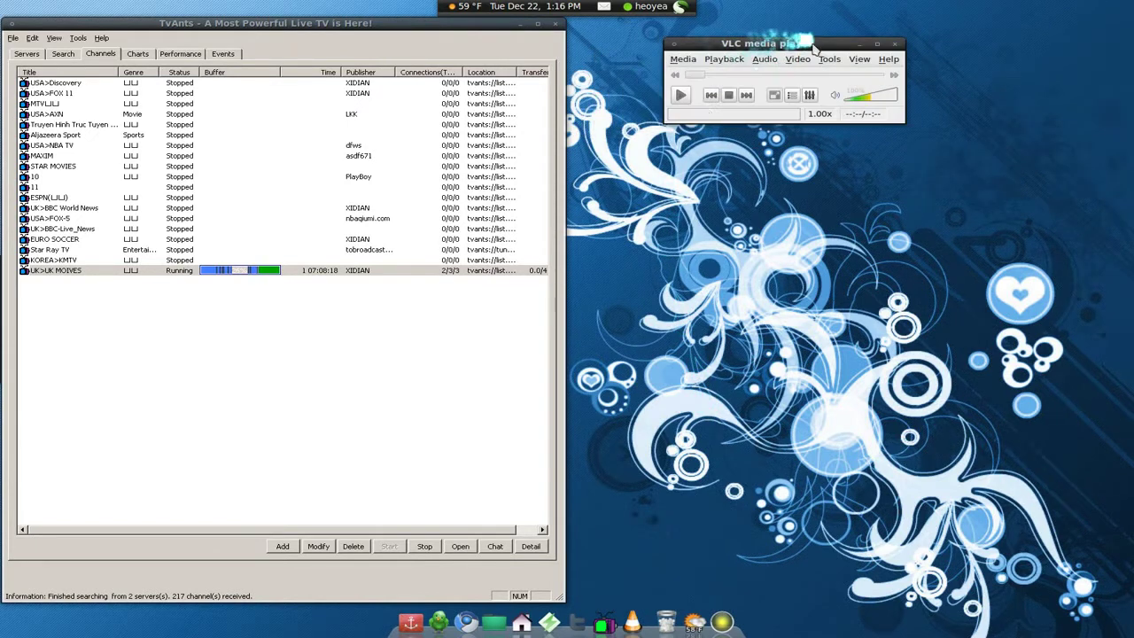
Try to open the UK>UK MOIVES channel in TvAnts to bring up its local stream address
left_click(377, 270)
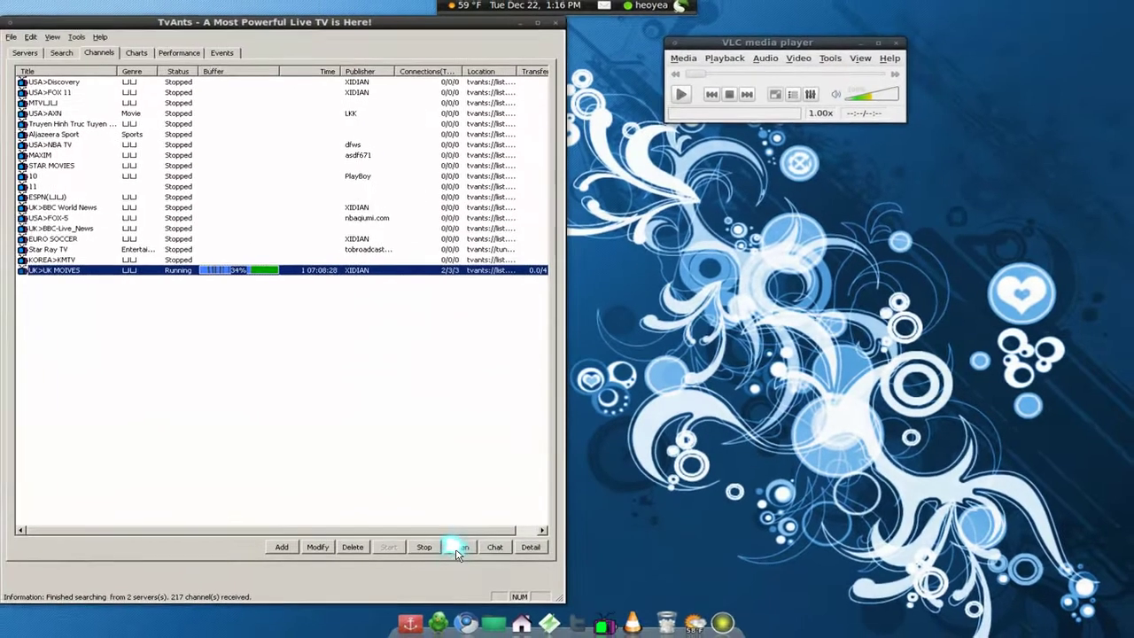
left_click(465, 546)
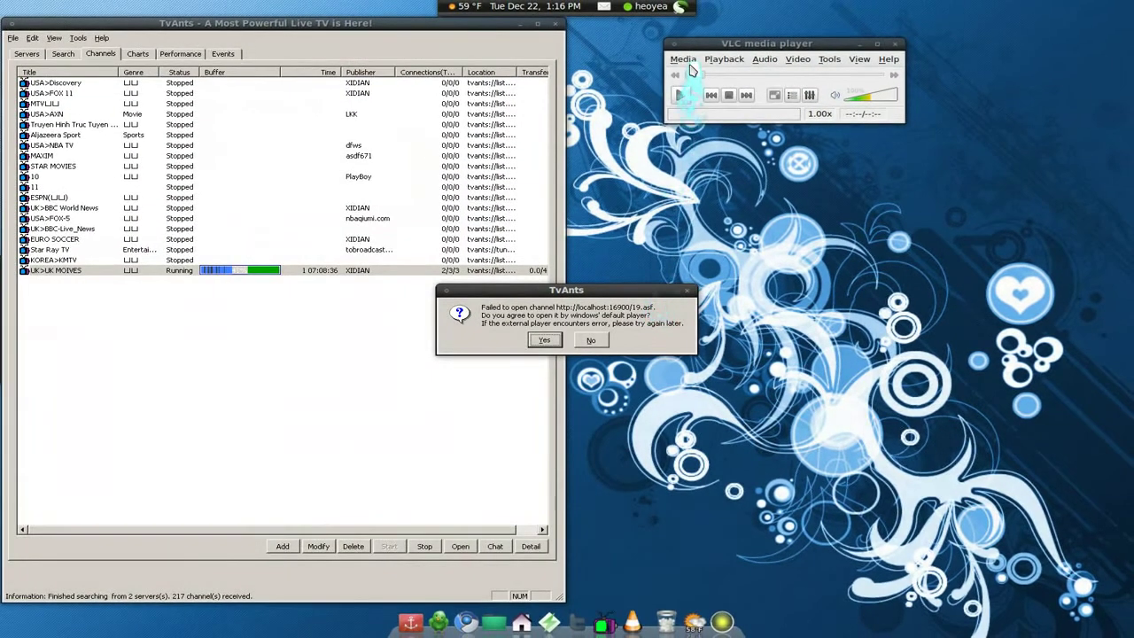
In VLC, bring up the prompt for opening a location from the clipboard and move it clear of the TvAnts message
left_click(682, 60)
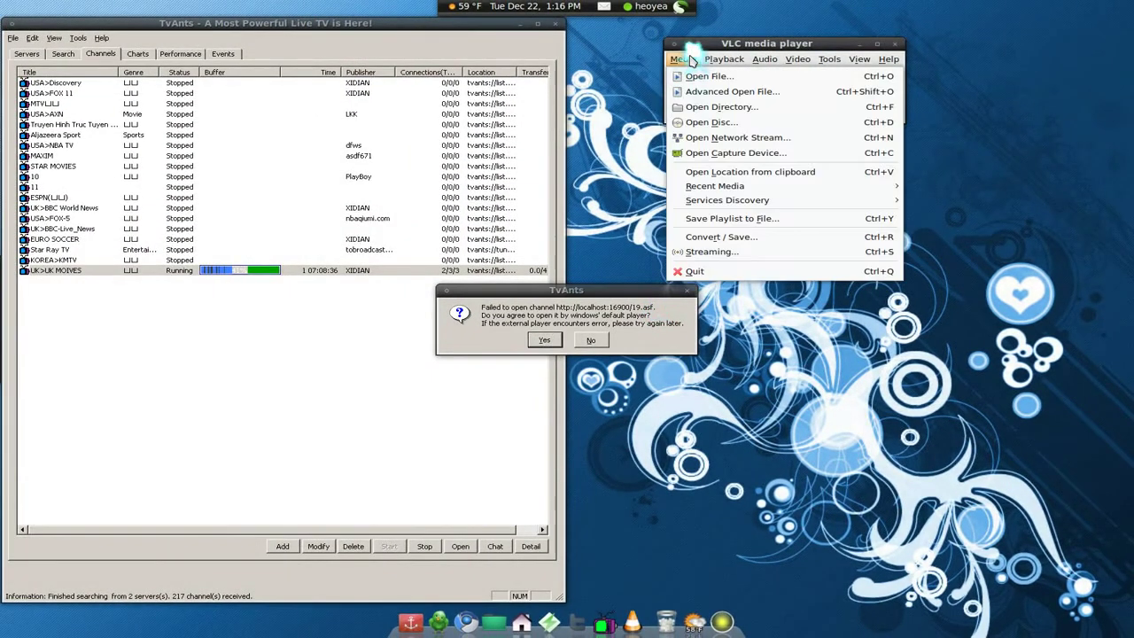
left_click(709, 170)
left_click_drag(748, 69, 800, 209)
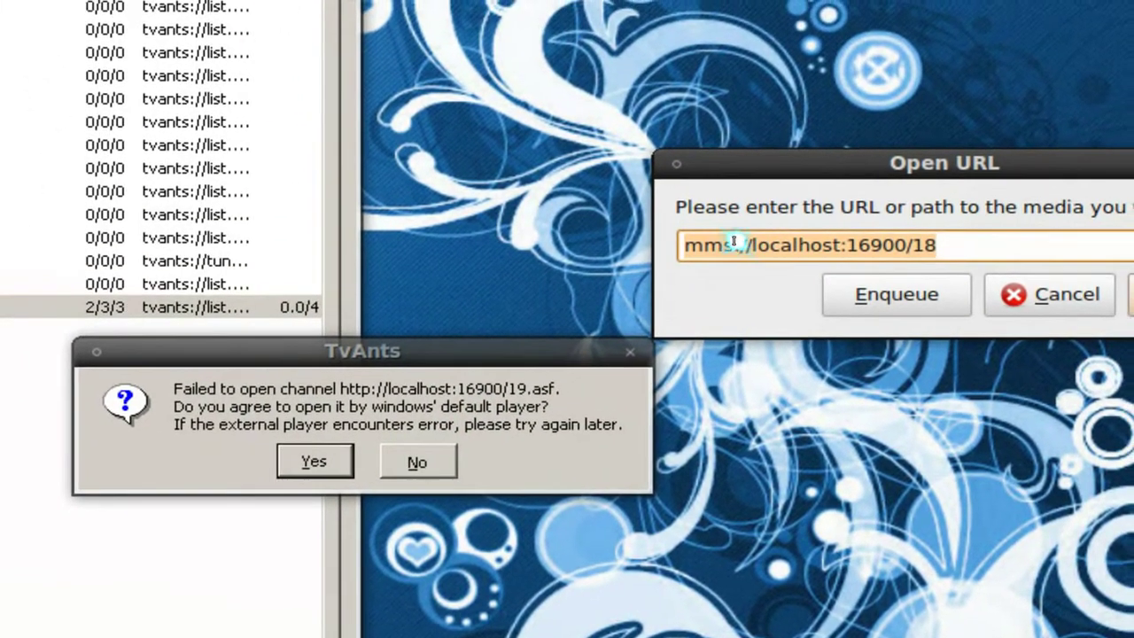
double_click(734, 243)
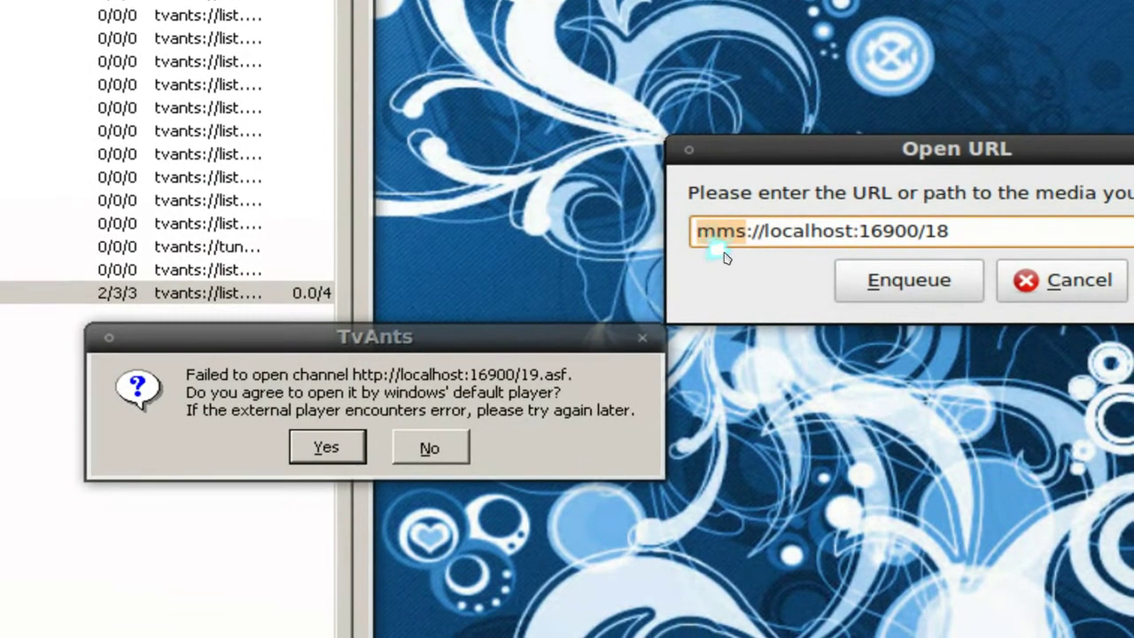
left_click(772, 244)
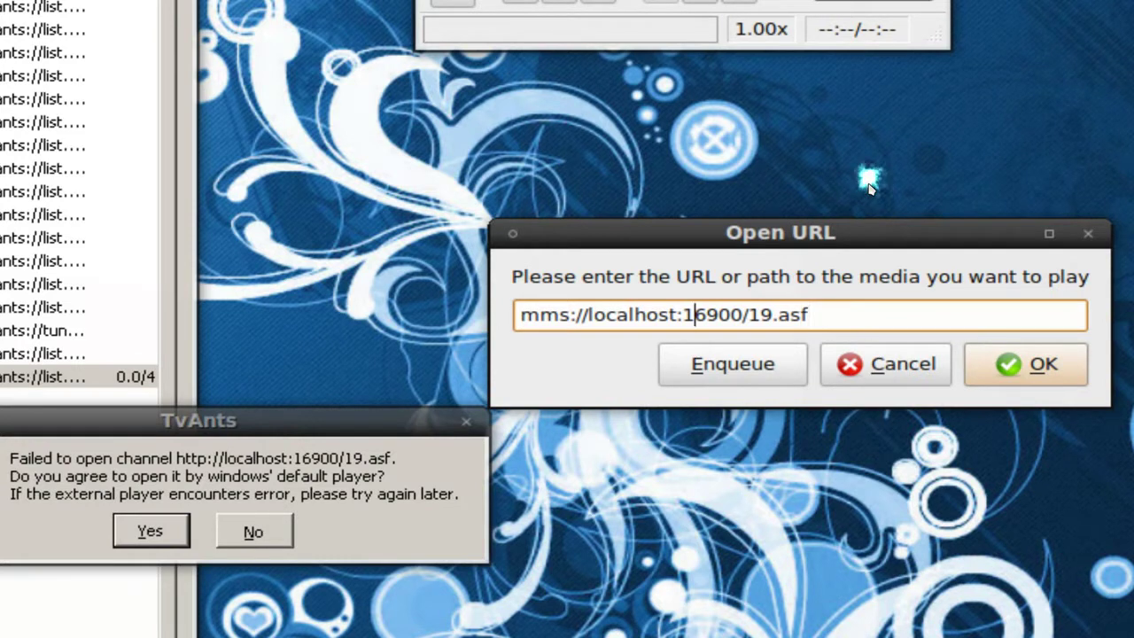
key("BackSpace")
key("BackSpace")
key("BackSpace")
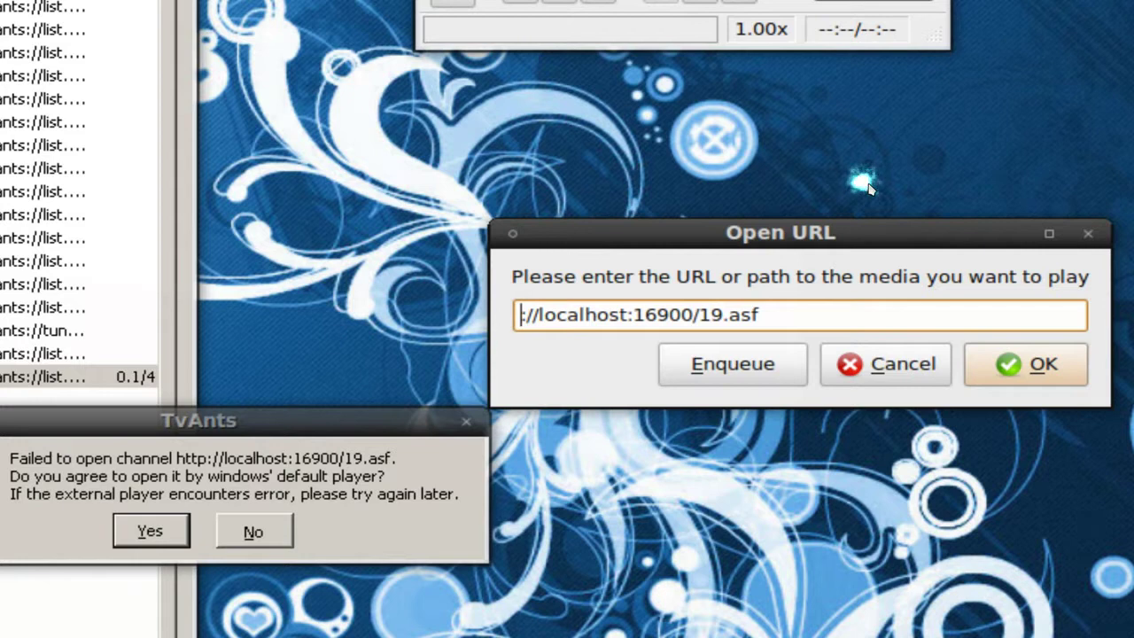
type("http")
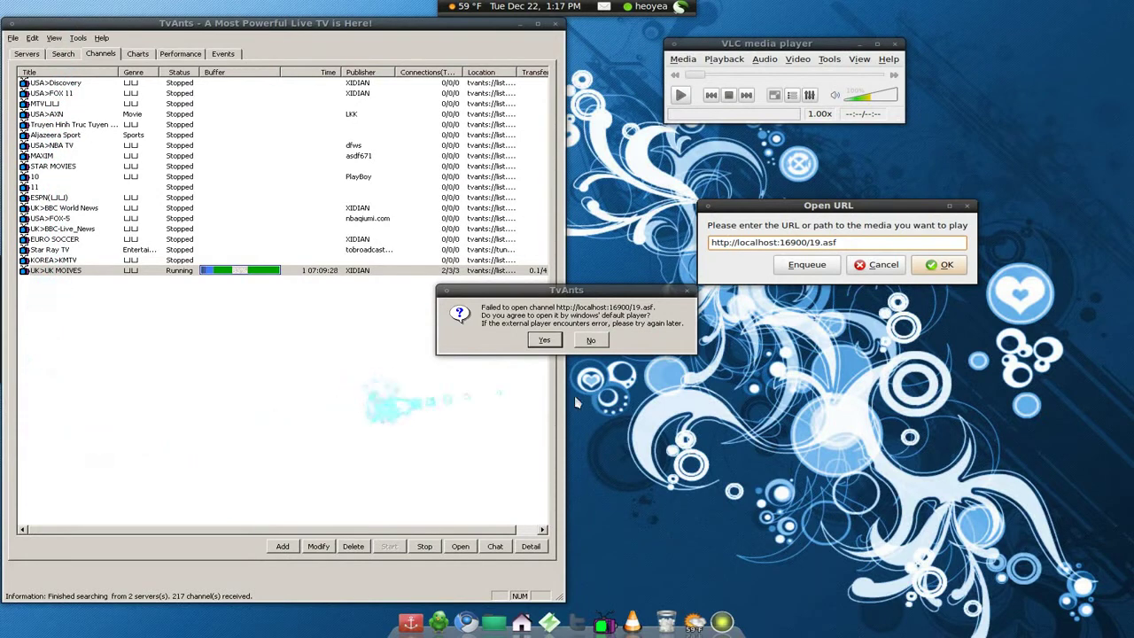
Decline opening the channel in the default player, and play the entered stream in VLC in an enlarged window
left_click(590, 340)
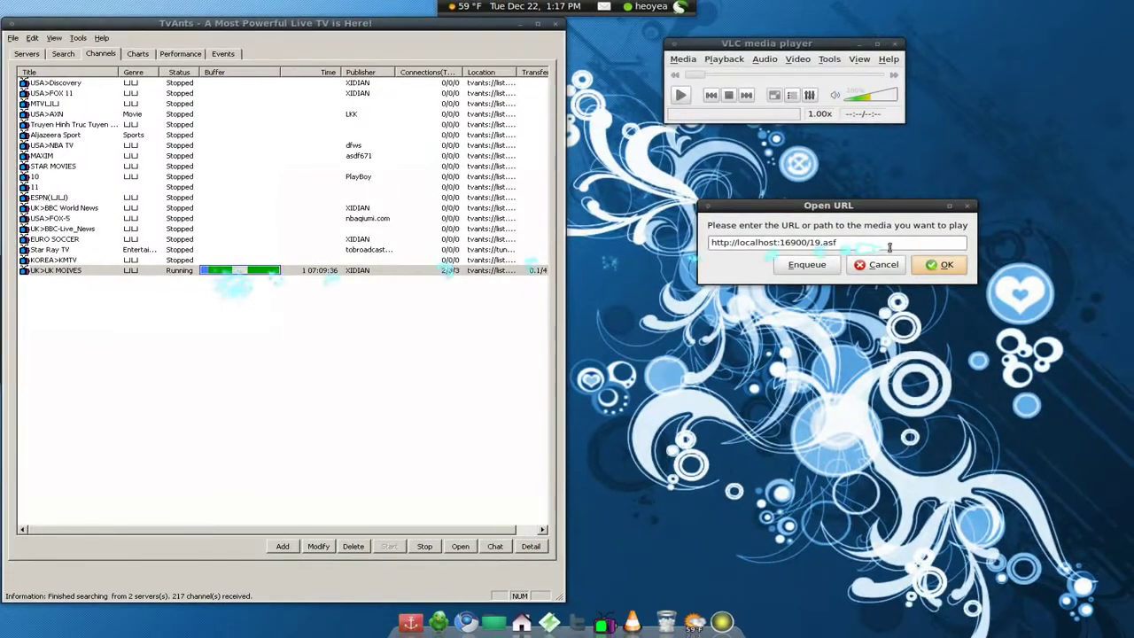
left_click(938, 264)
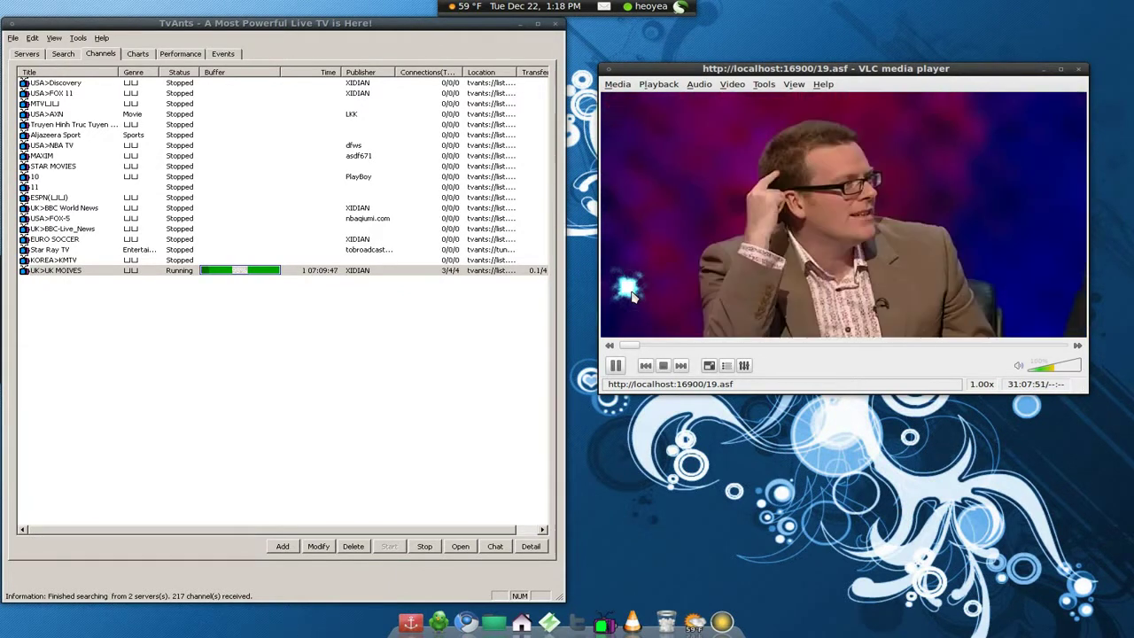
key("alt+F10")
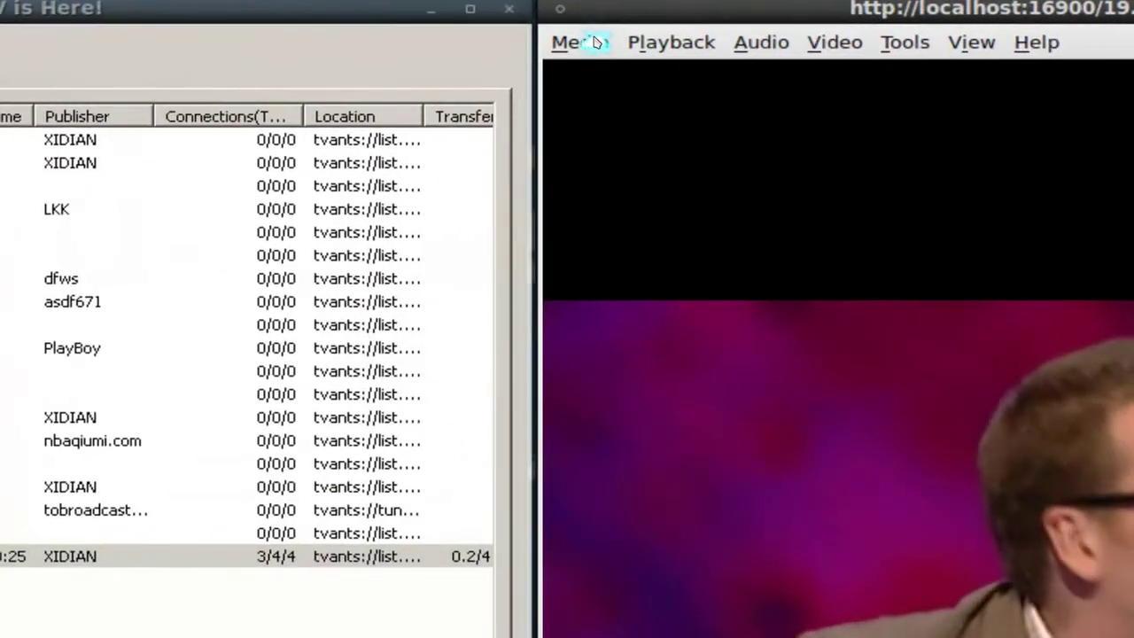
left_click(595, 41)
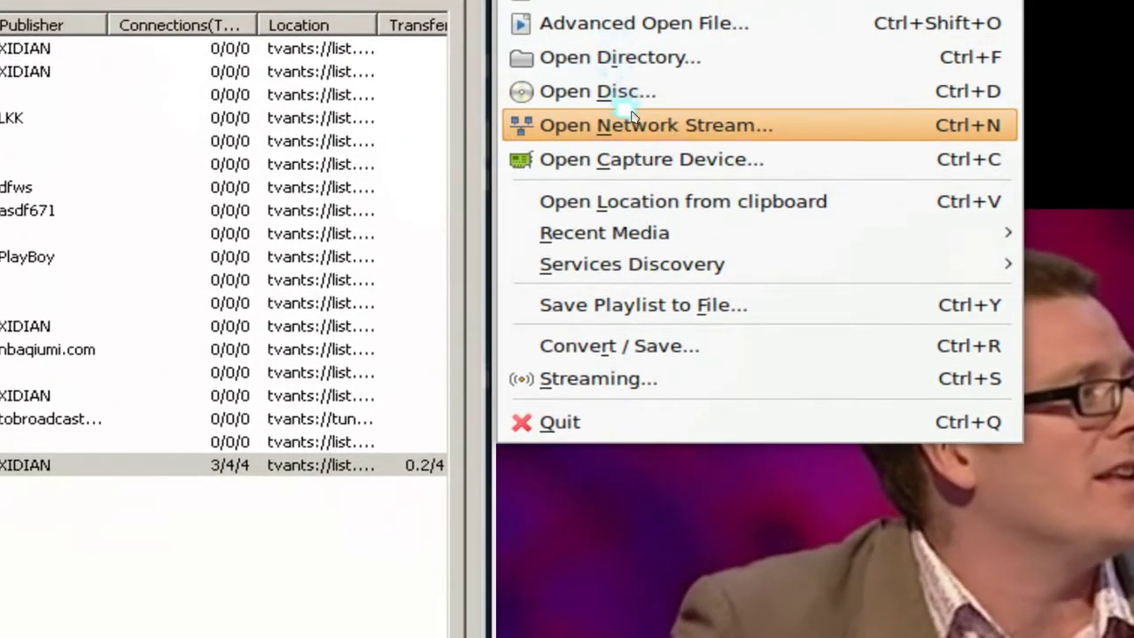
left_click(639, 188)
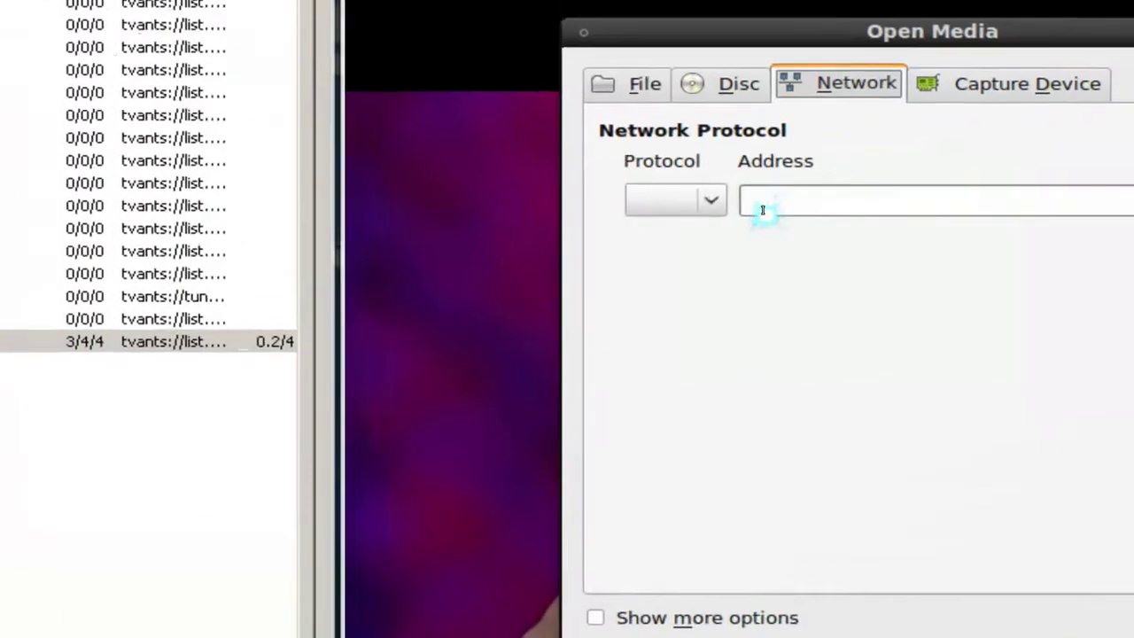
left_click(740, 212)
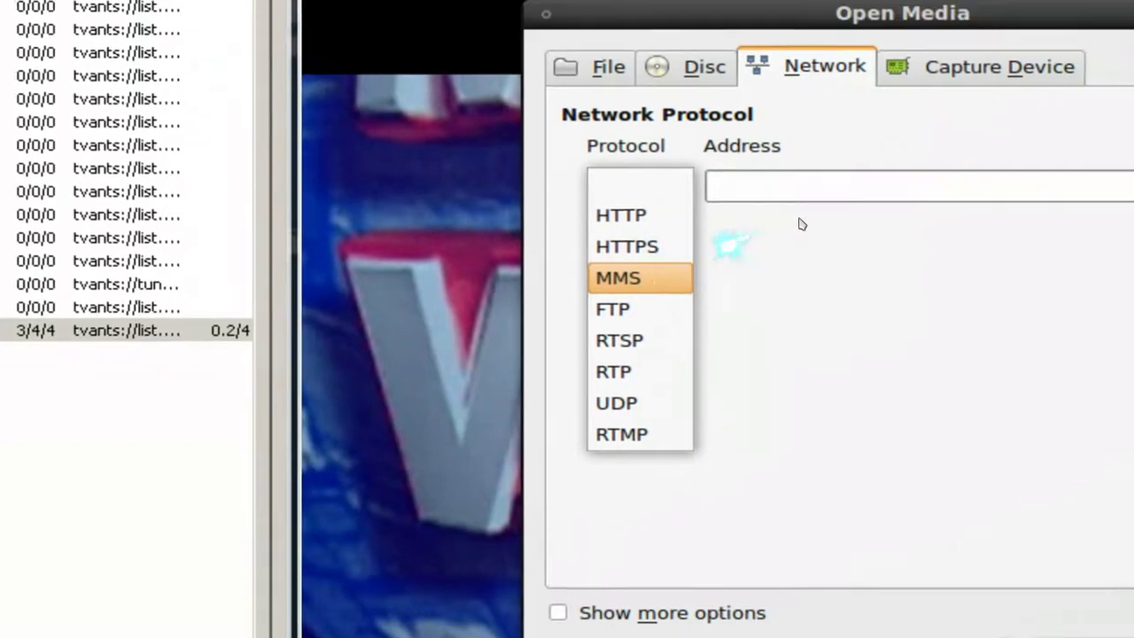
left_click(936, 185)
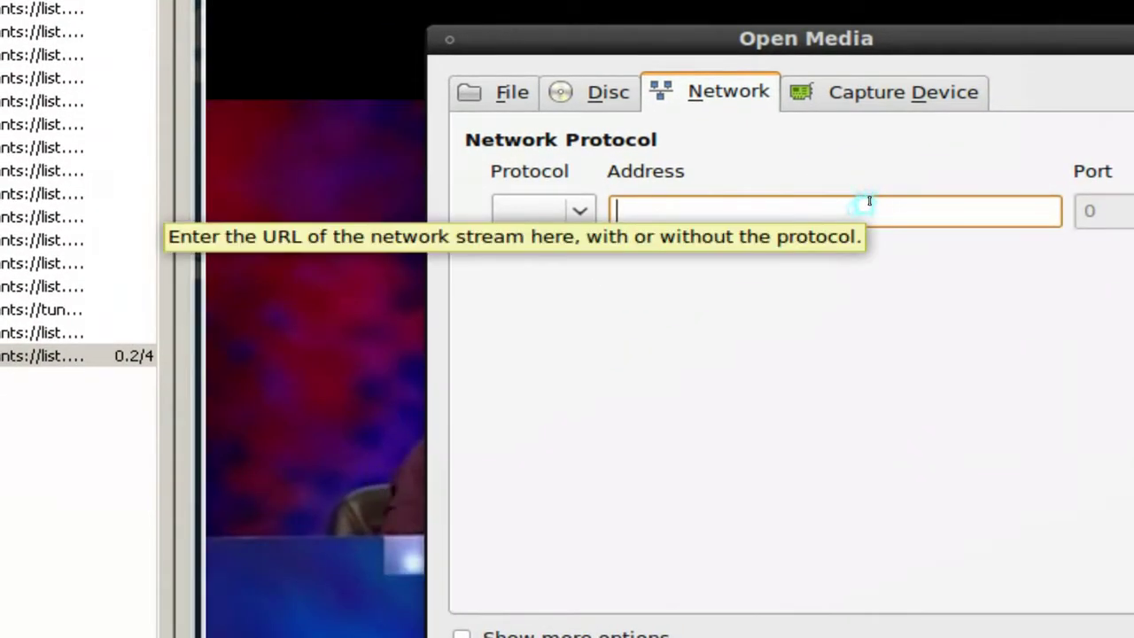
type("http://localhost:16900/1")
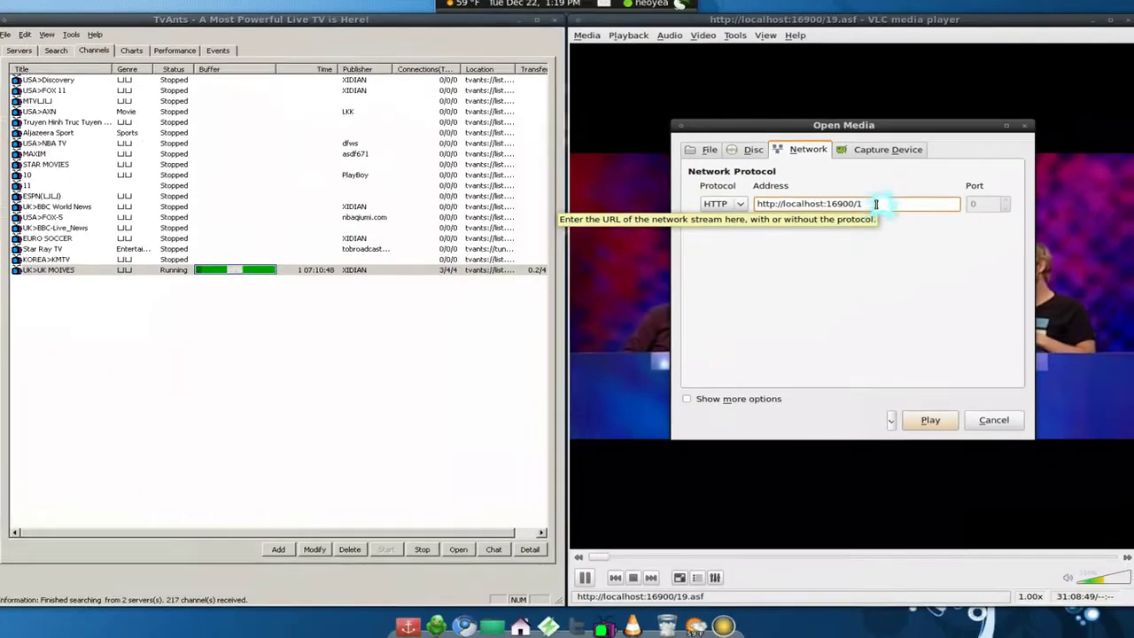
left_click(993, 420)
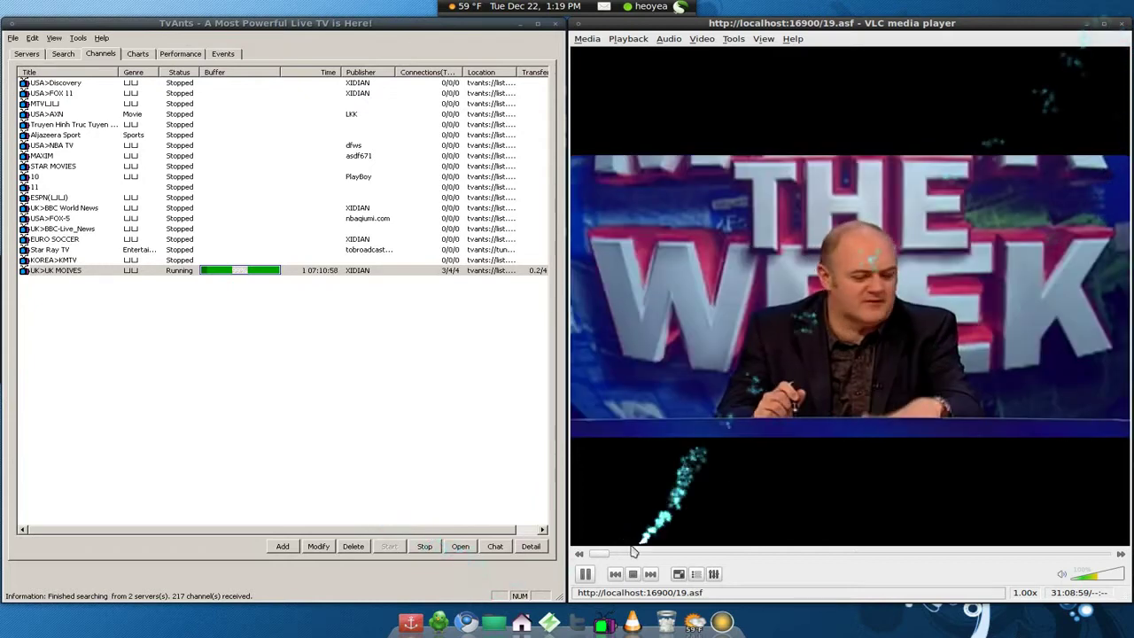
left_click(466, 621)
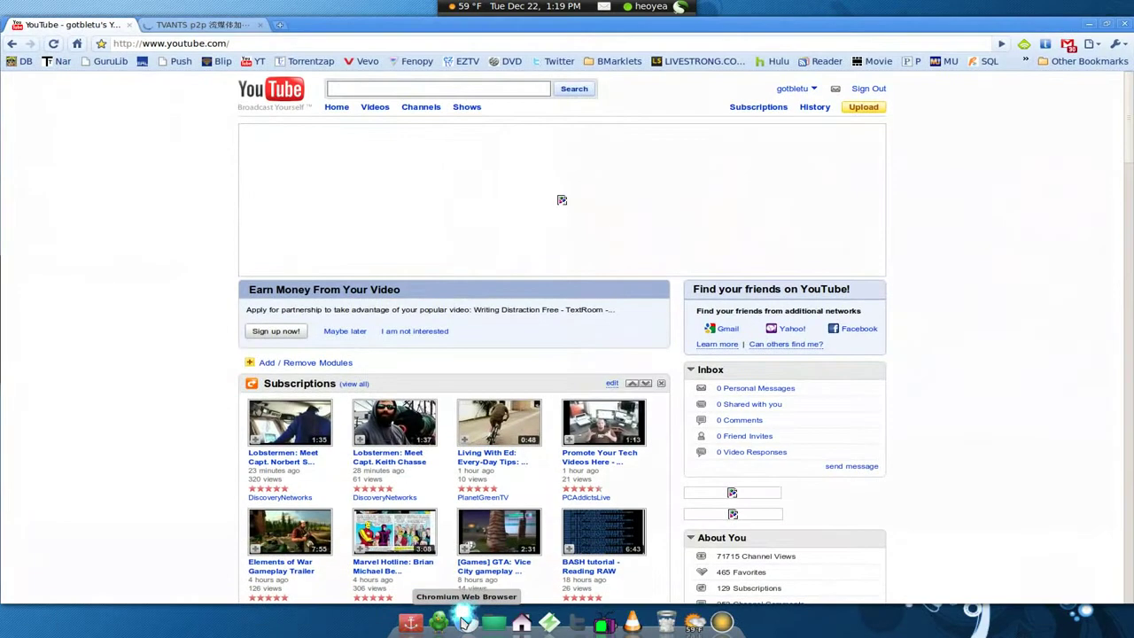
left_click(196, 26)
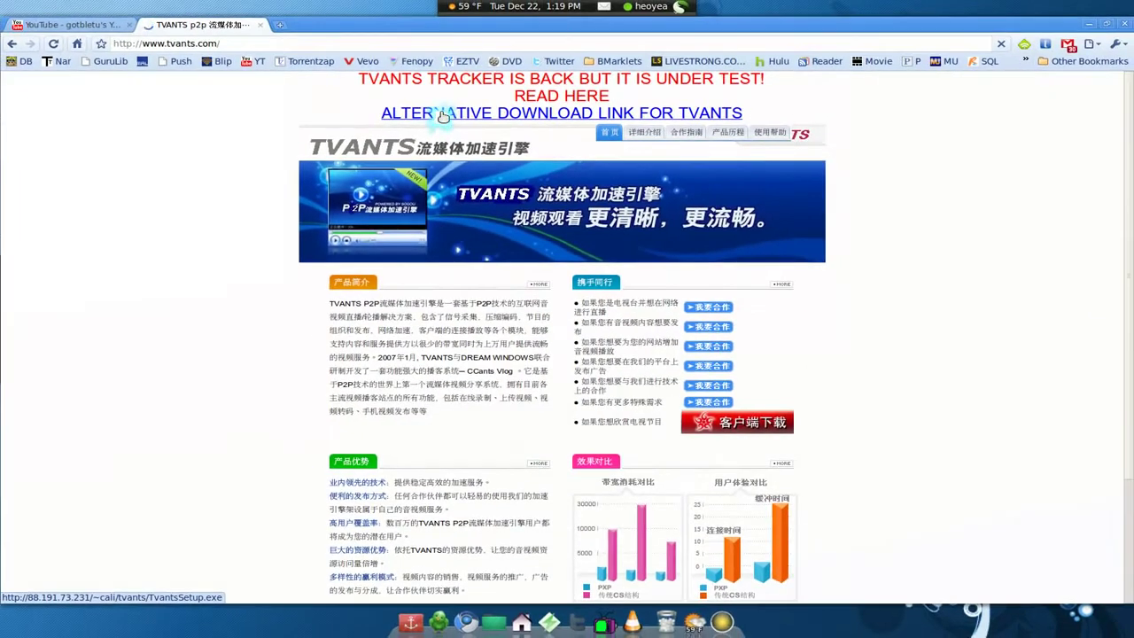
left_click(443, 116)
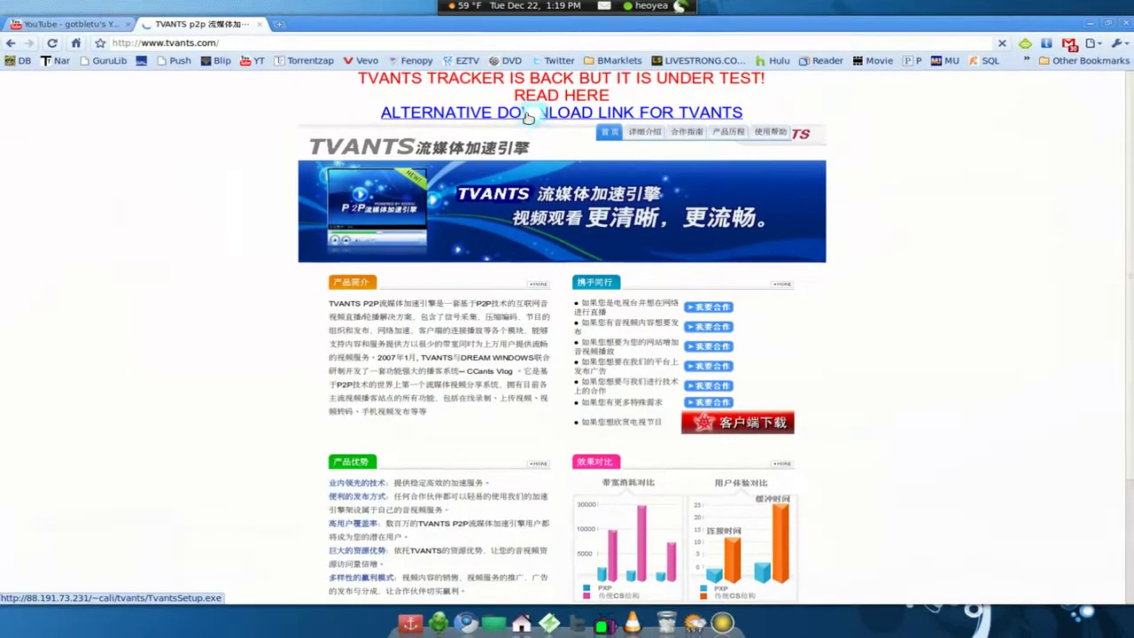
left_click(528, 118)
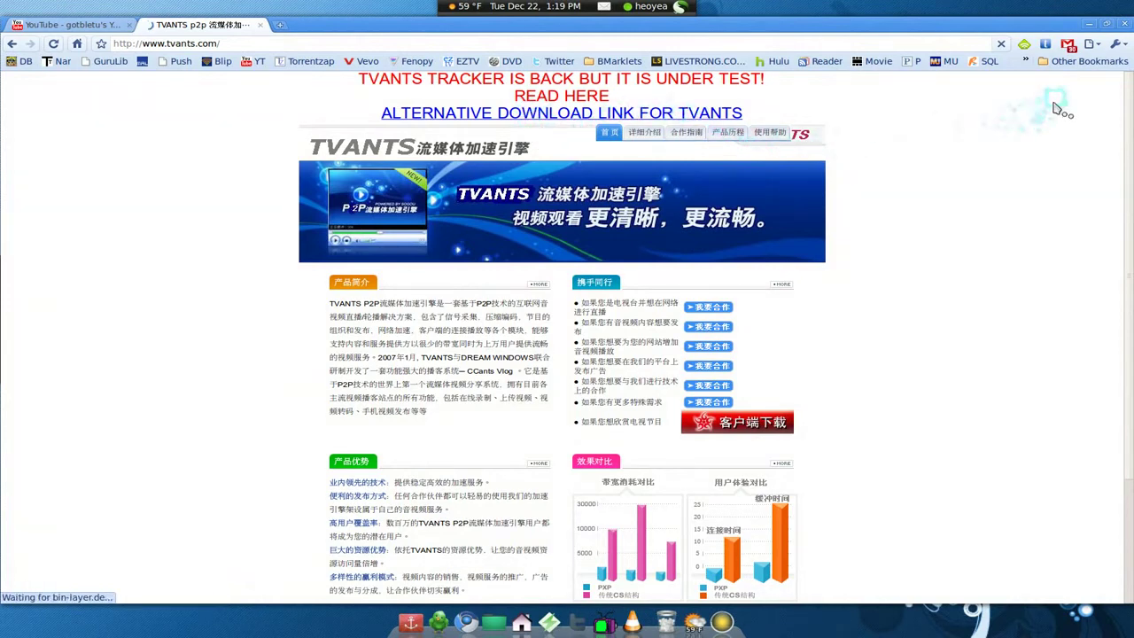
left_click(1087, 26)
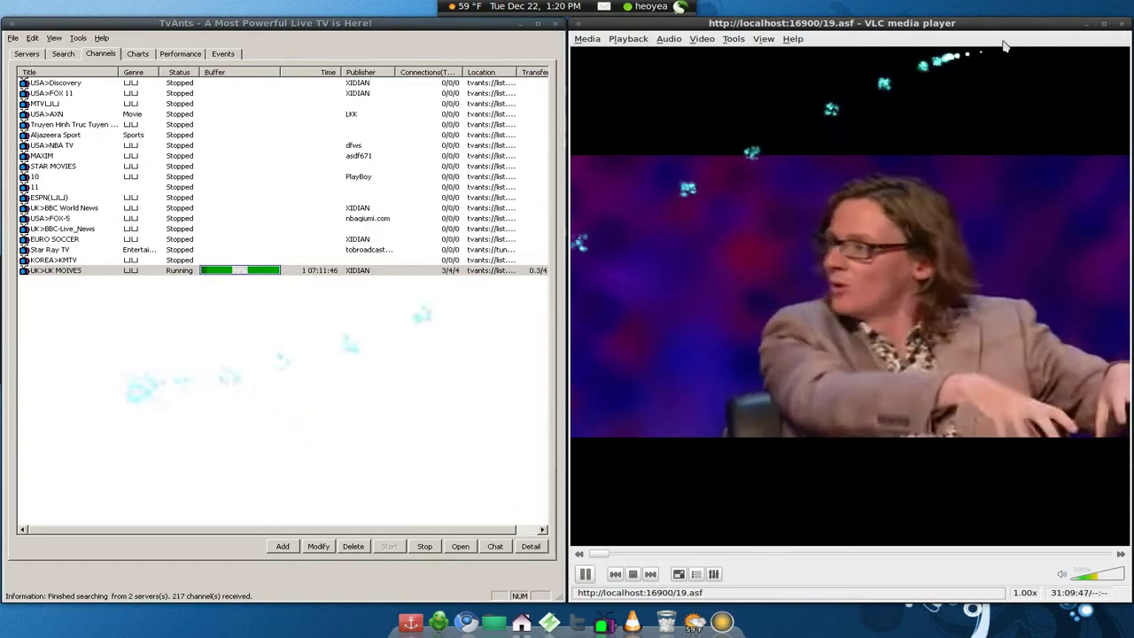
Close VLC media player, select the MAXIM channel in TvAnts, and minimize the TvAnts window
left_click(1120, 23)
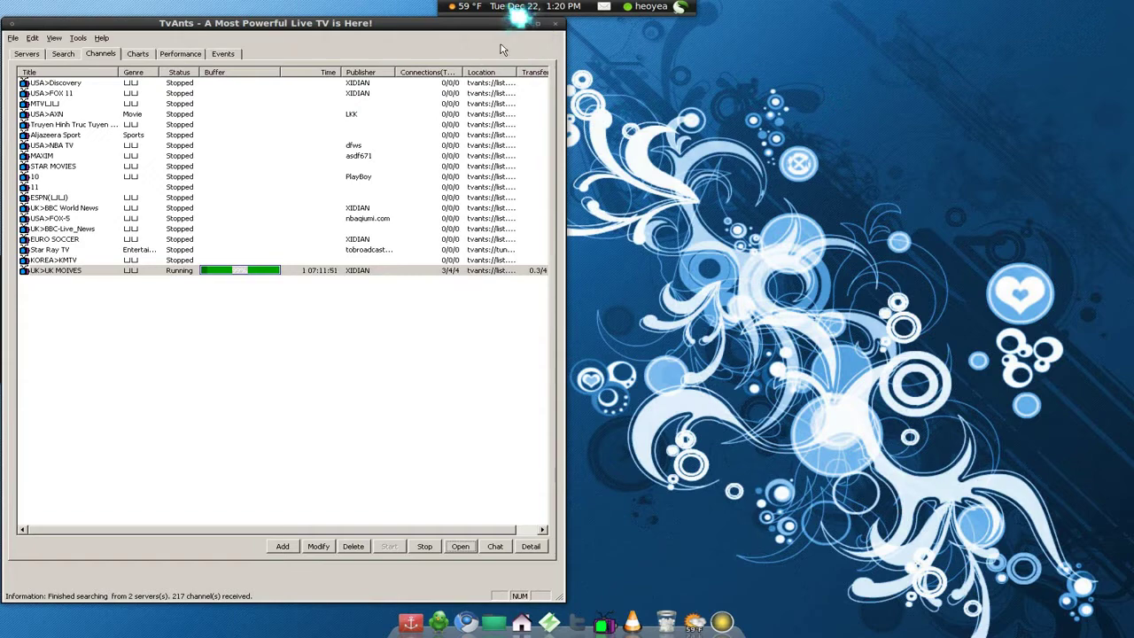
left_click(62, 156)
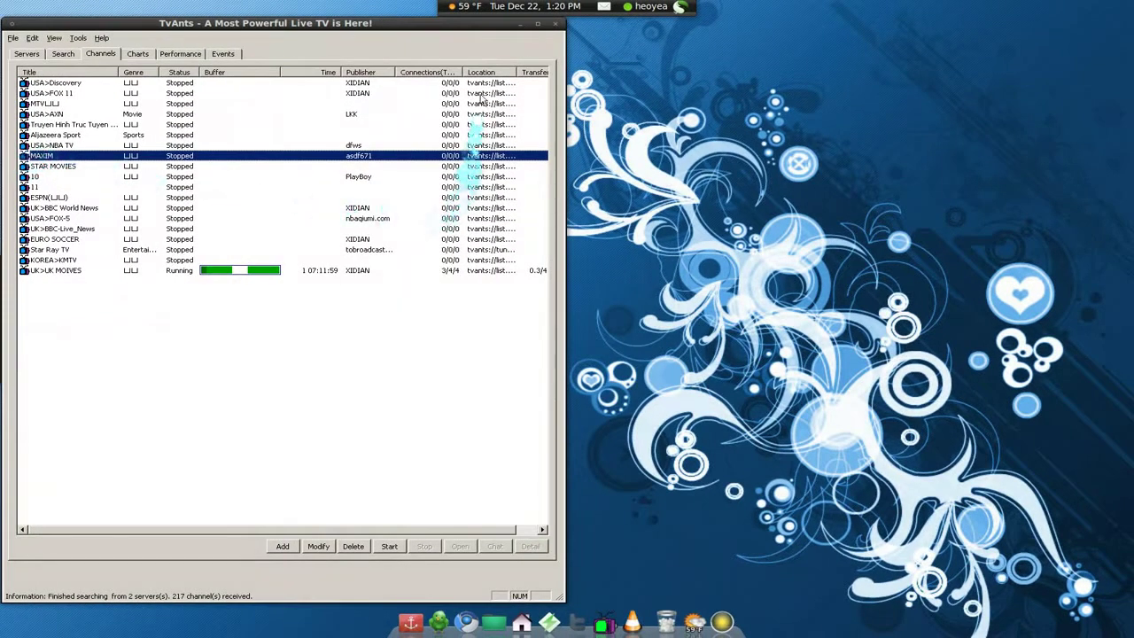
left_click(520, 26)
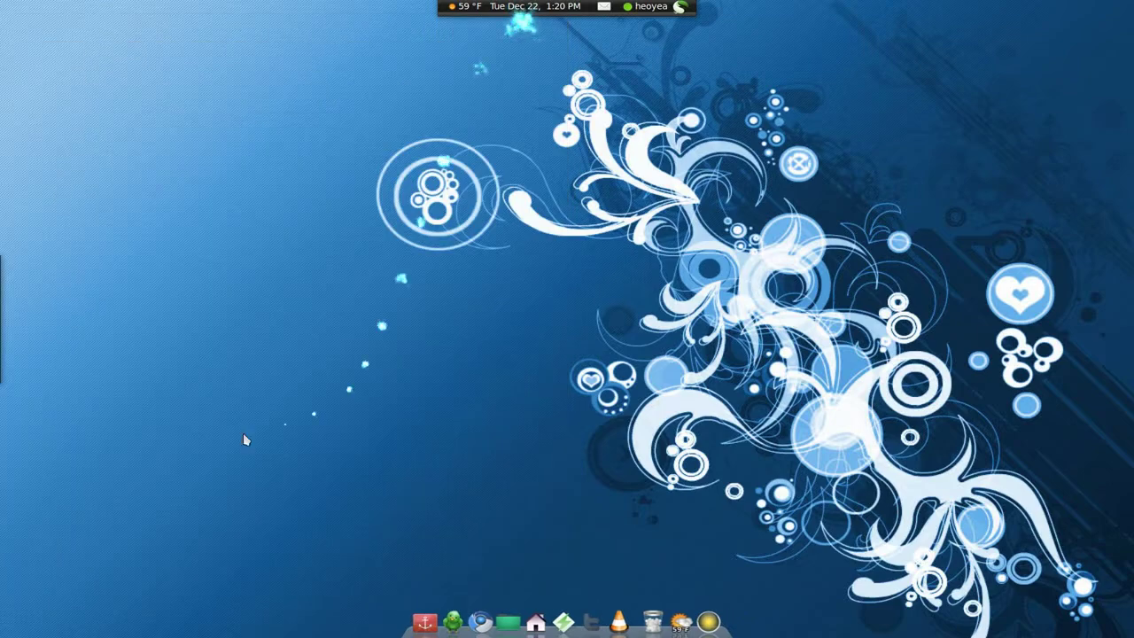